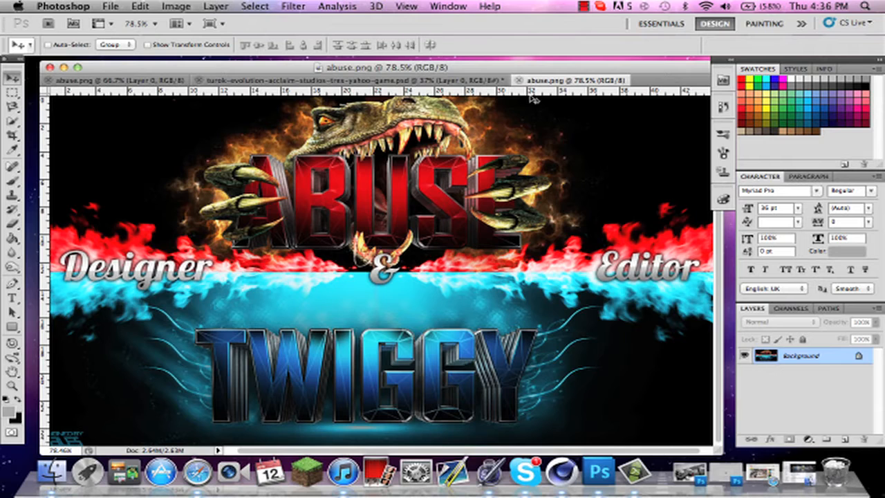
pyautogui.scroll(5, 397, 182)
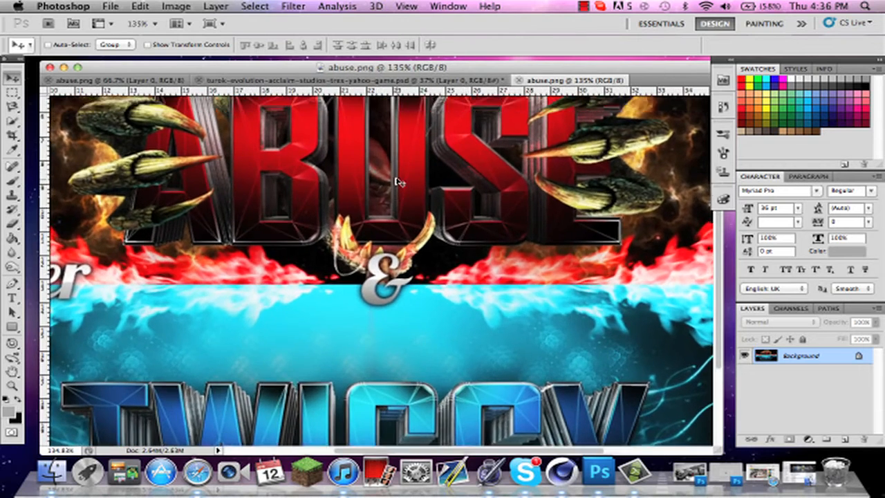
pyautogui.scroll(3, 398, 182)
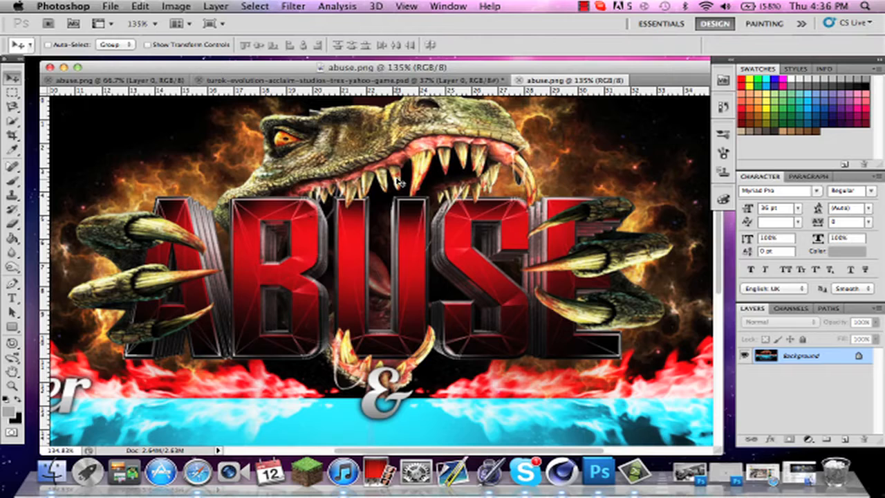
pyautogui.scroll(-2, 397, 182)
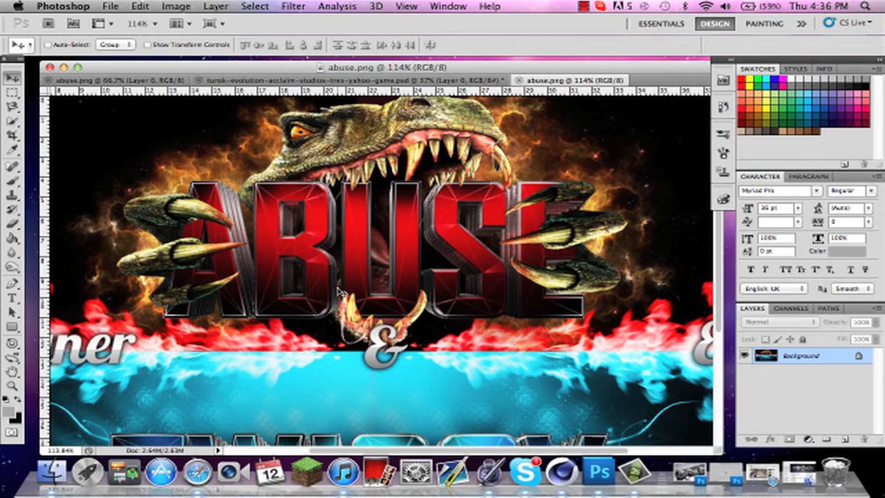
pyautogui.scroll(-2, 338, 291)
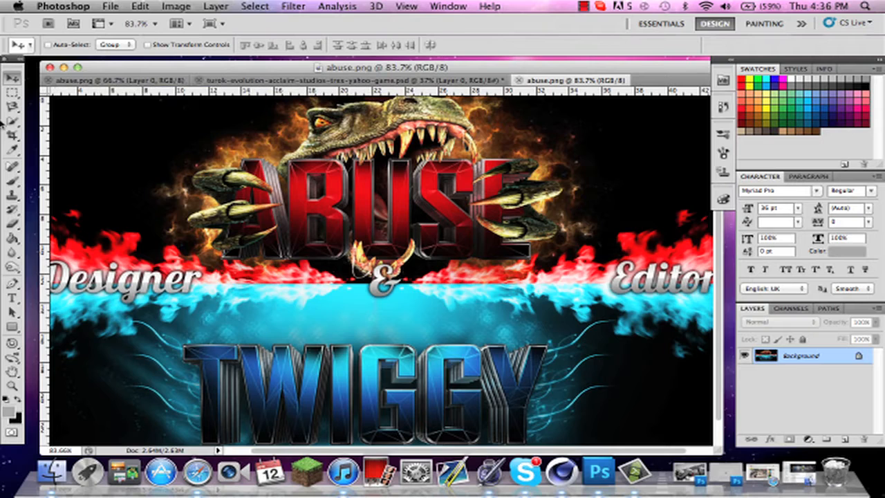
# Step: Create a new 1280 x 720 pixel RGB document at 72 pixels/inch with a white background
pyautogui.click(112, 7)
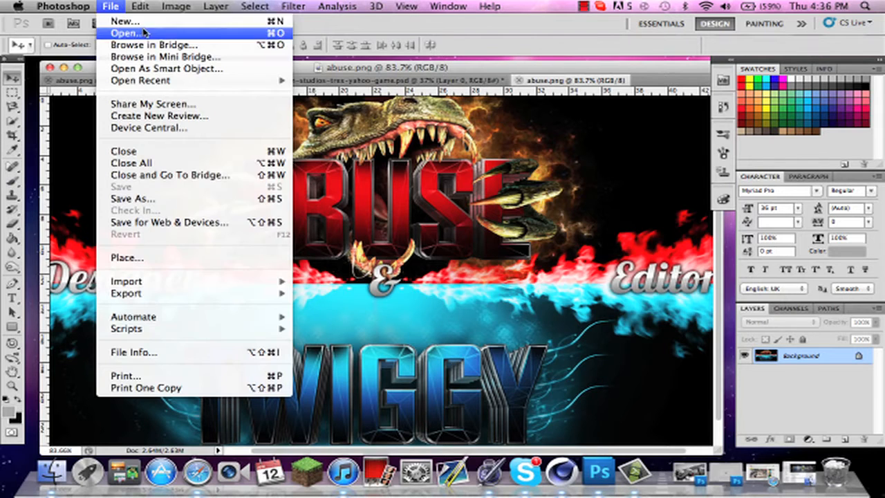
pyautogui.click(144, 25)
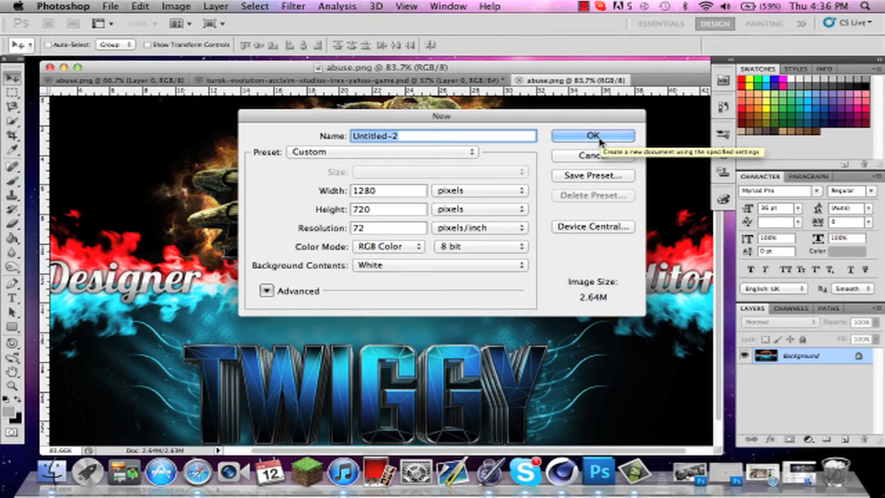
pyautogui.click(593, 137)
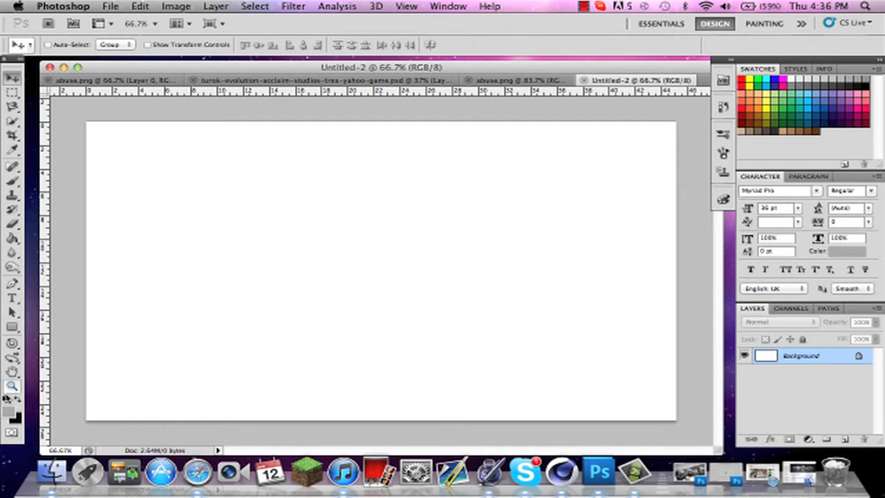
# Step: Fill the background of the new document with grey a9a9a9 using the Paint Bucket
pyautogui.click(8, 410)
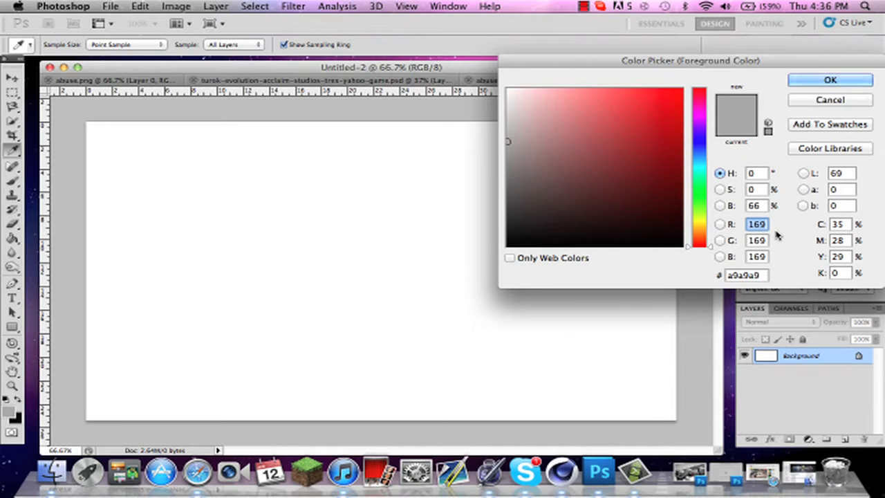
pyautogui.click(827, 79)
pyautogui.click(12, 252)
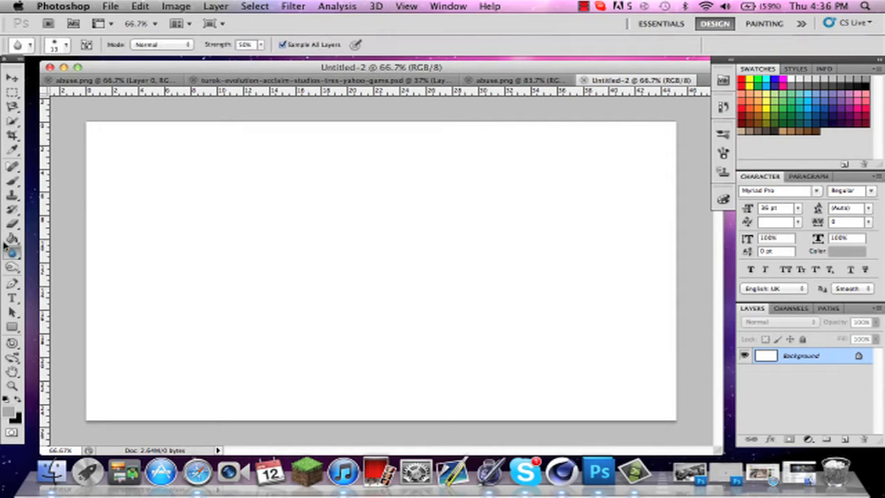
pyautogui.click(11, 237)
pyautogui.click(219, 241)
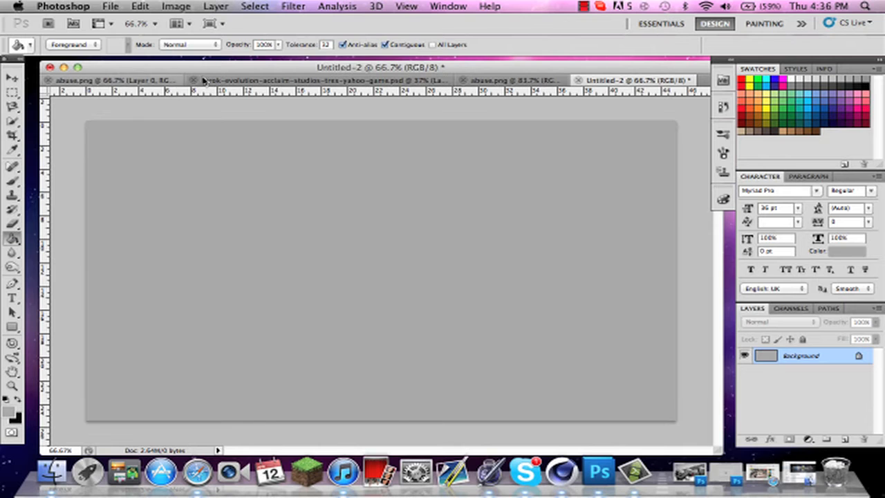
# Step: Copy the red ABUSE text layer from the transparent abuse.png into the grey Untitled-2 document
pyautogui.click(130, 82)
pyautogui.click(11, 80)
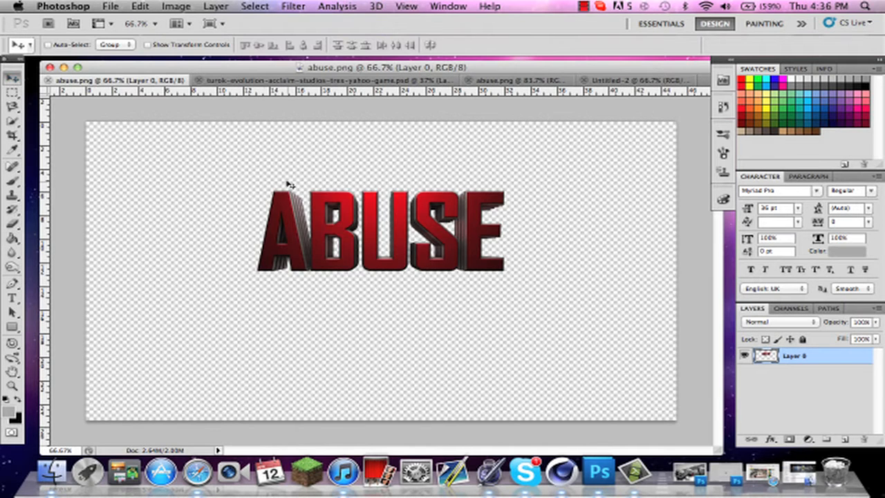
pyautogui.moveTo(286, 188); pyautogui.dragTo(625, 81)
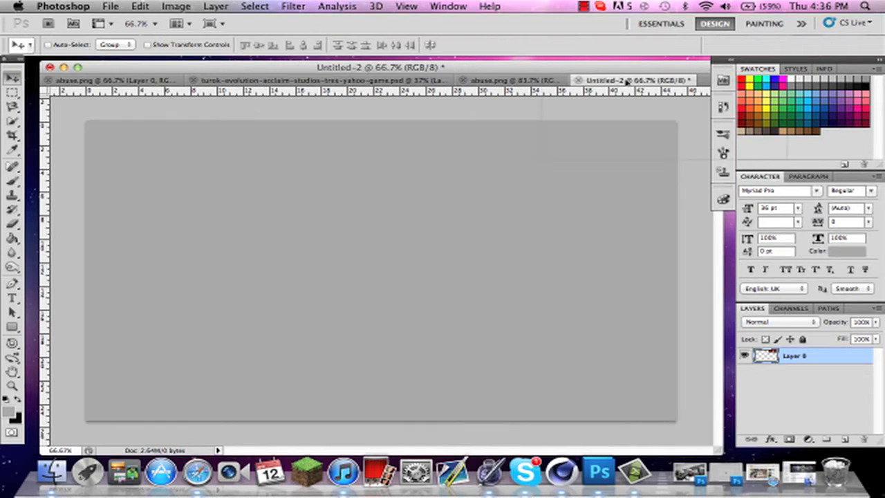
pyautogui.moveTo(339, 233); pyautogui.dragTo(337, 233)
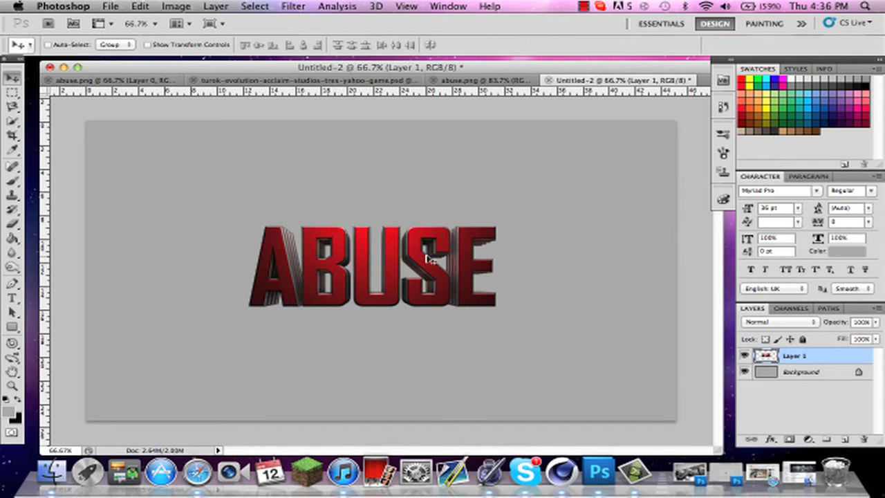
# Step: Enlarge the ABUSE text proportionally with Free Transform and centre it on the canvas
pyautogui.press('super+t')
pyautogui.moveTo(497, 224); pyautogui.dragTo(541, 194)
pyautogui.press('Return')
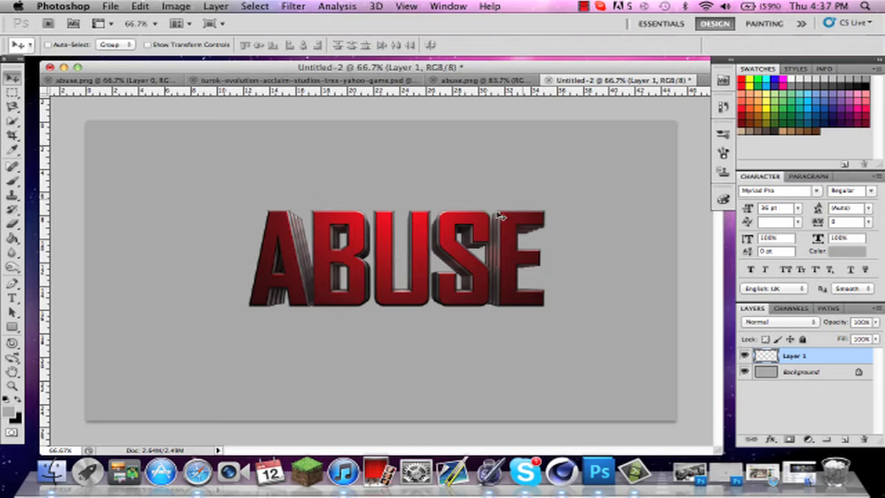
pyautogui.moveTo(419, 238); pyautogui.dragTo(400, 242)
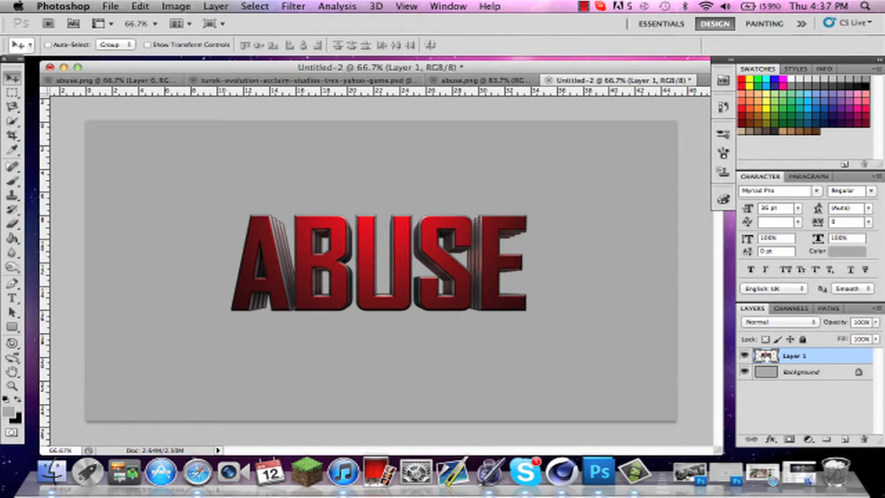
# Step: Add a drop shadow to the ABUSE text layer with distance 0 px and size 16 px
pyautogui.doubleClick(816, 355)
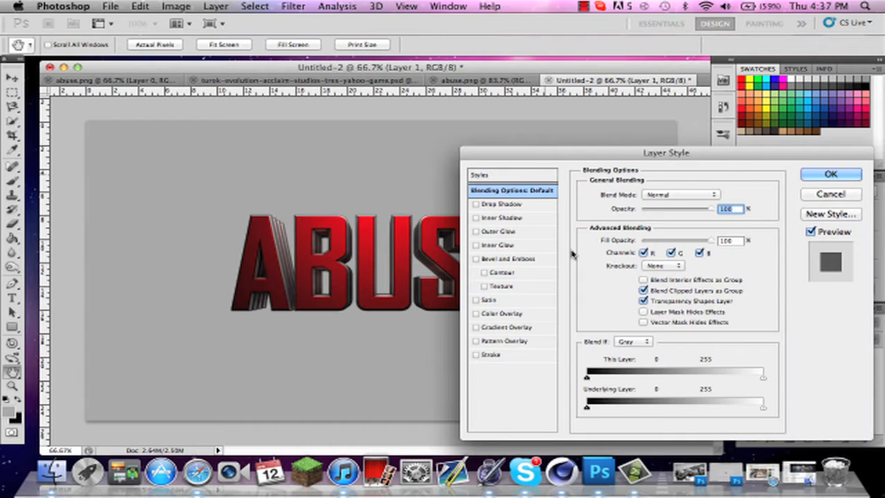
pyautogui.click(504, 203)
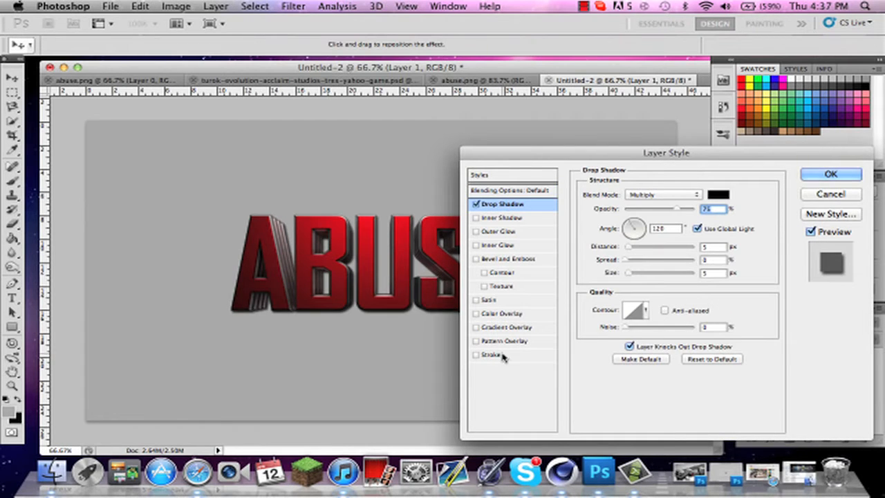
pyautogui.moveTo(629, 246)
pyautogui.mouseDown()
pyautogui.moveTo(645, 271)
pyautogui.moveTo(633, 273)
pyautogui.moveTo(639, 261)
pyautogui.moveTo(628, 259)
pyautogui.mouseUp()
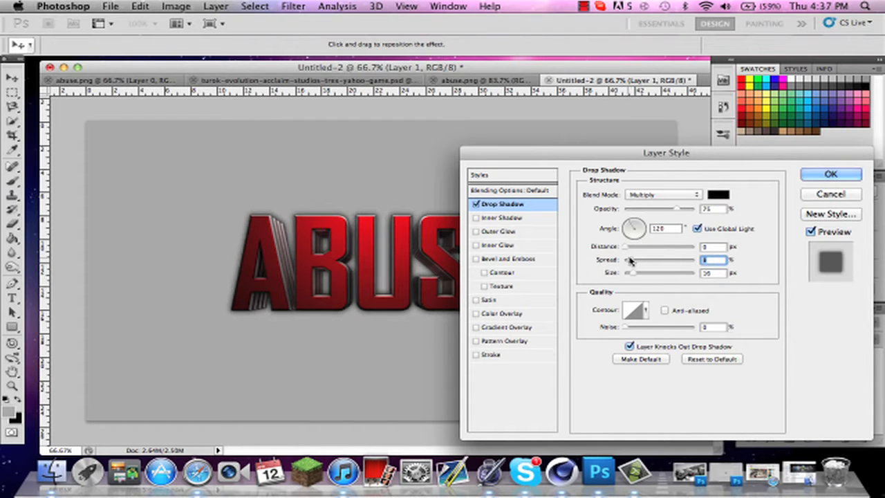
# Step: Add a black-to-white gradient overlay to the ABUSE text in Overlay blend mode with reduced opacity, and apply the layer style
pyautogui.click(518, 328)
pyautogui.click(674, 197)
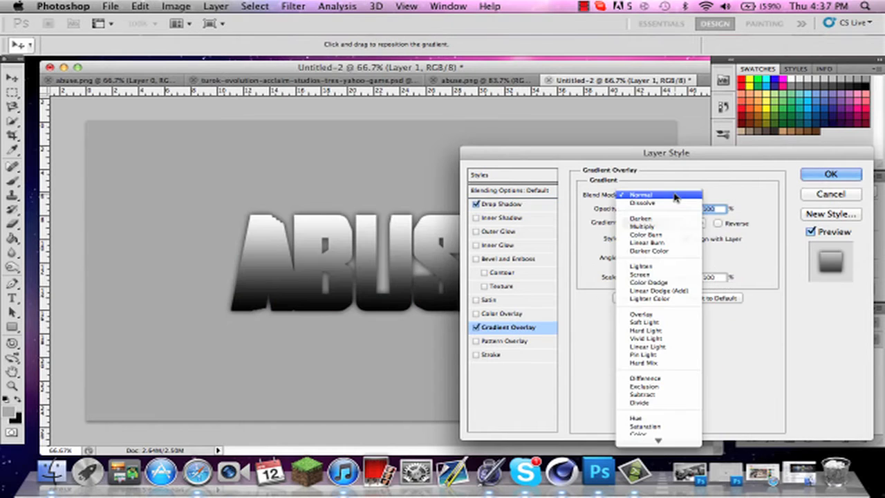
pyautogui.click(657, 315)
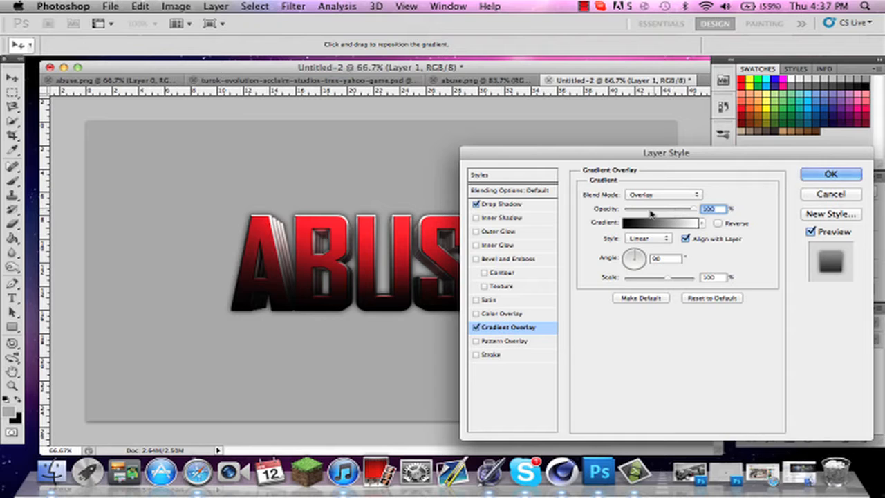
pyautogui.click(674, 209)
pyautogui.click(830, 174)
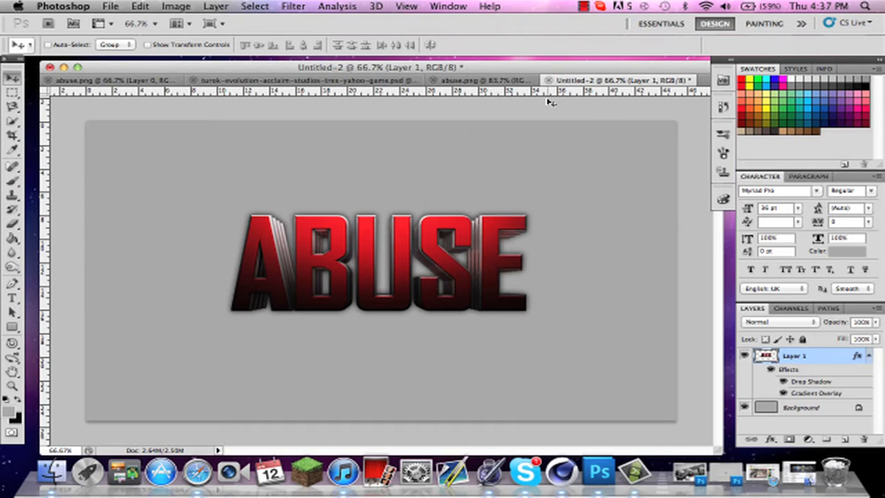
# Step: Copy the claw layer from the turok T-rex PSD into the Untitled-2 document
pyautogui.click(315, 81)
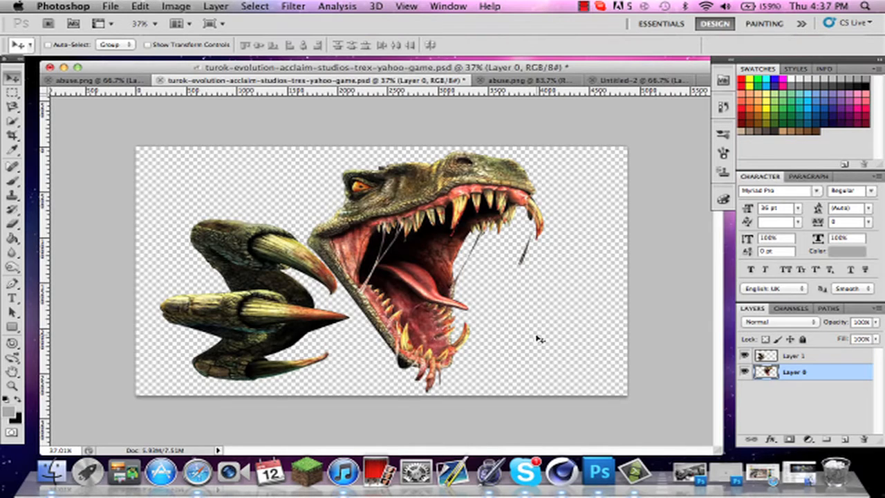
pyautogui.click(763, 356)
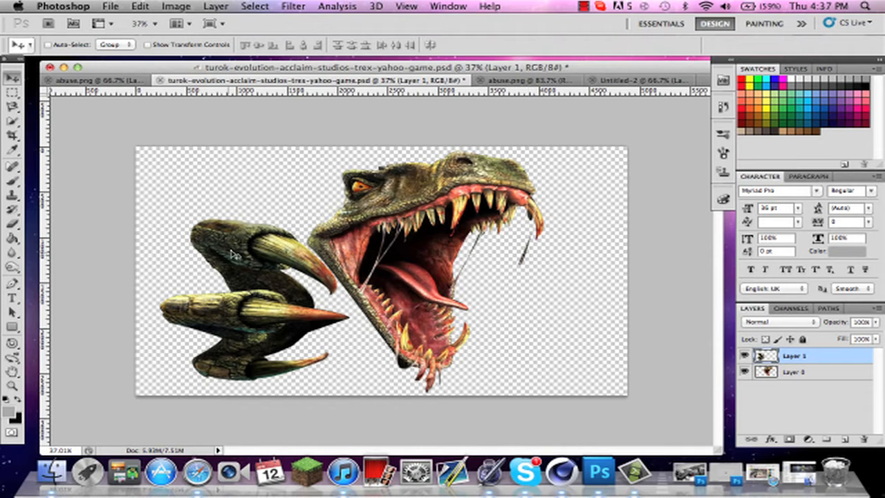
pyautogui.moveTo(329, 196); pyautogui.dragTo(247, 213)
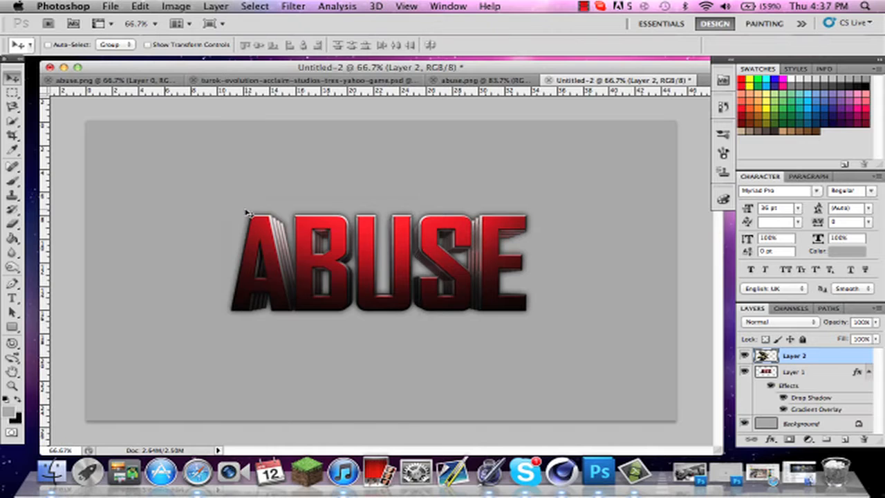
# Step: Scale the claw down proportionally to about a third of its size with Free Transform
pyautogui.press('super+minus')
pyautogui.press('super+minus')
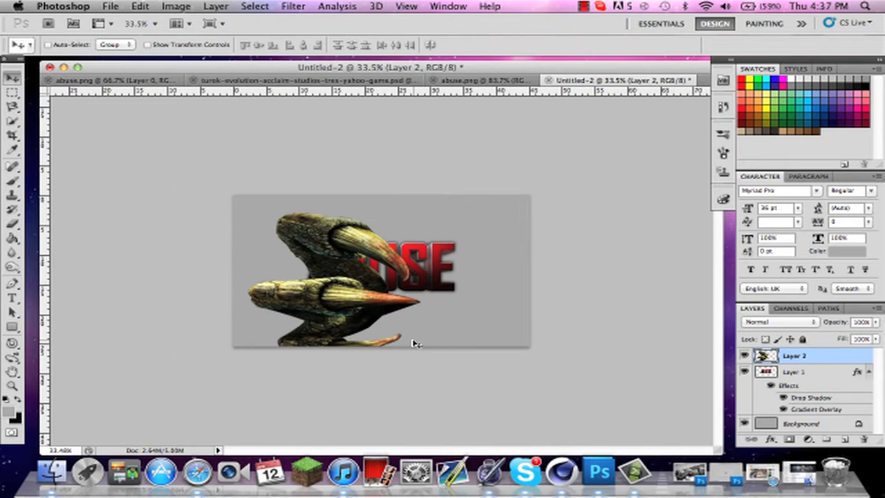
pyautogui.press('super+t')
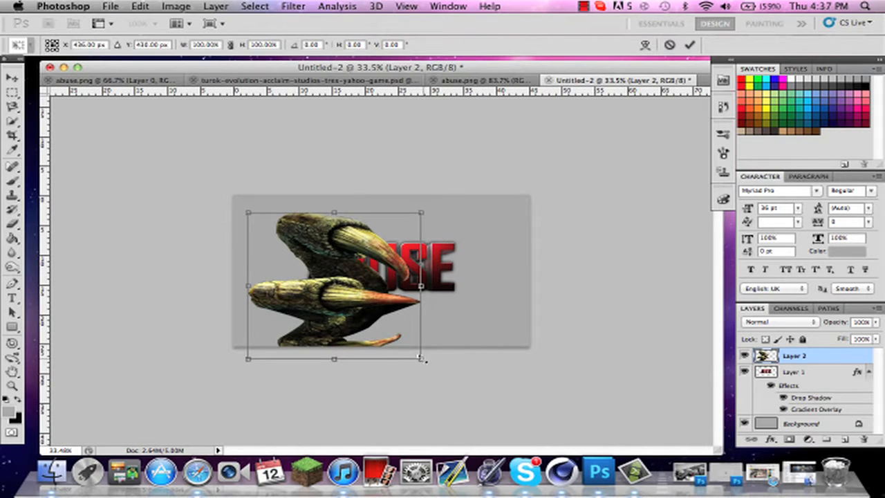
pyautogui.moveTo(424, 359); pyautogui.dragTo(319, 258)
pyautogui.press('Return')
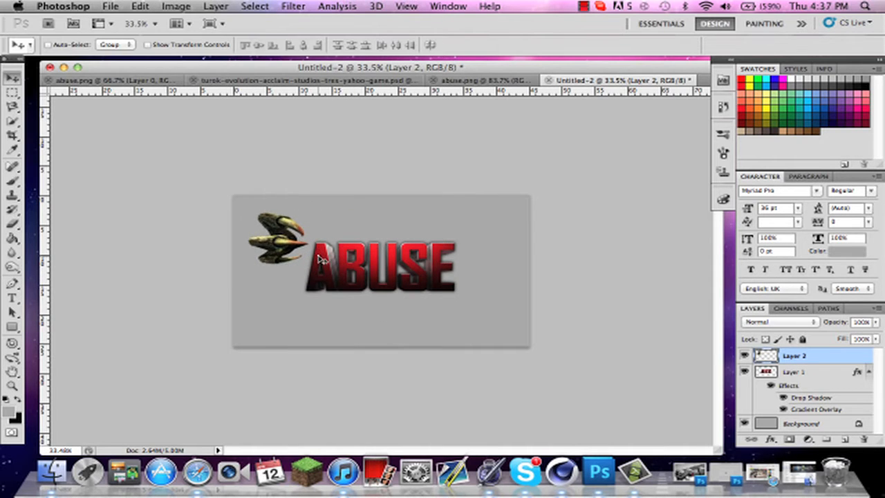
# Step: Move the claw over the letter A and rotate it slightly counterclockwise so it grips the letter
pyautogui.scroll(5, 318, 258)
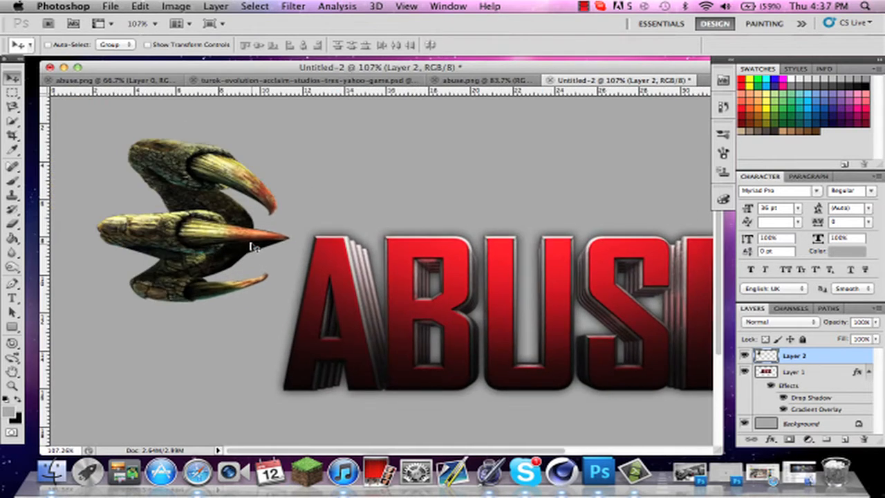
pyautogui.moveTo(230, 222); pyautogui.dragTo(319, 300)
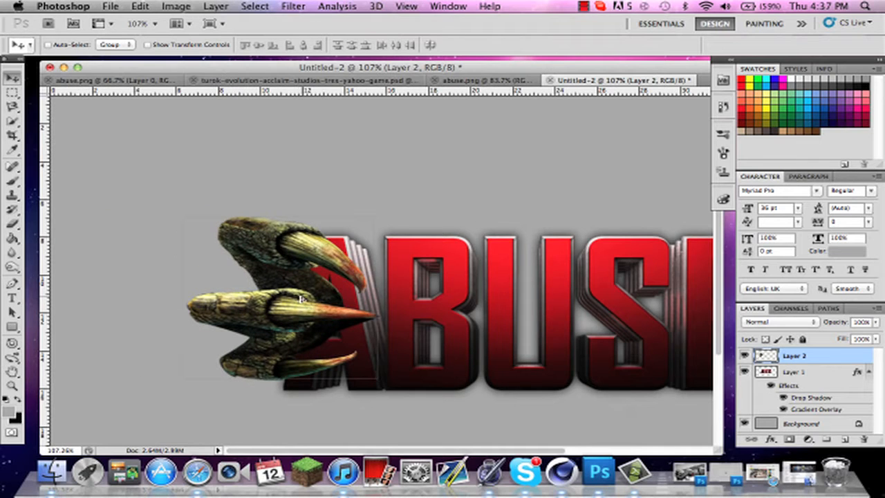
pyautogui.press('super+t')
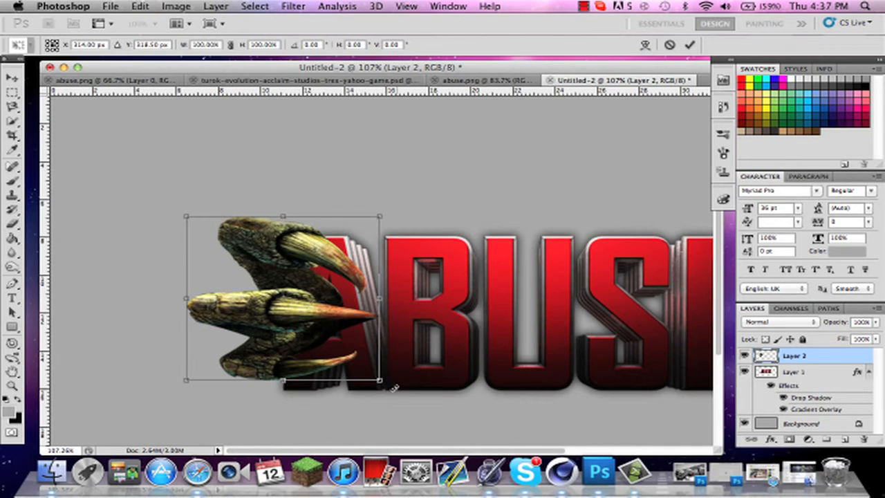
pyautogui.moveTo(393, 389); pyautogui.dragTo(414, 370)
pyautogui.press('Return')
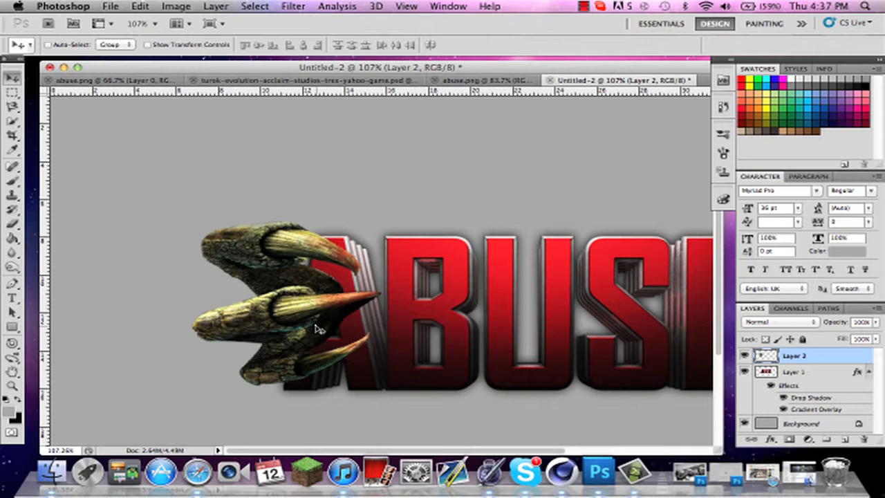
pyautogui.moveTo(316, 328)
pyautogui.mouseDown()
pyautogui.moveTo(309, 342)
pyautogui.moveTo(320, 336)
pyautogui.mouseUp()
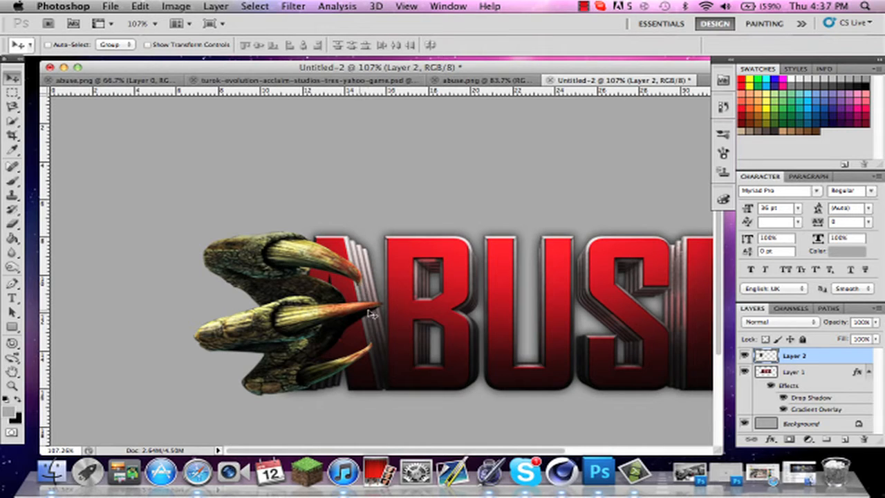
# Step: Shrink the claw slightly and reposition it over the left side of the letter A
pyautogui.press('super+t')
pyautogui.moveTo(380, 398); pyautogui.dragTo(362, 384)
pyautogui.press('Return')
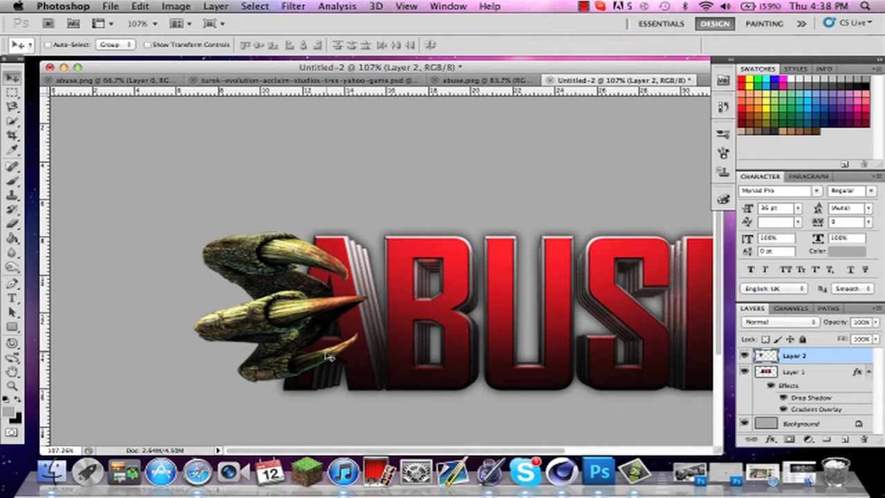
pyautogui.moveTo(329, 356); pyautogui.dragTo(341, 372)
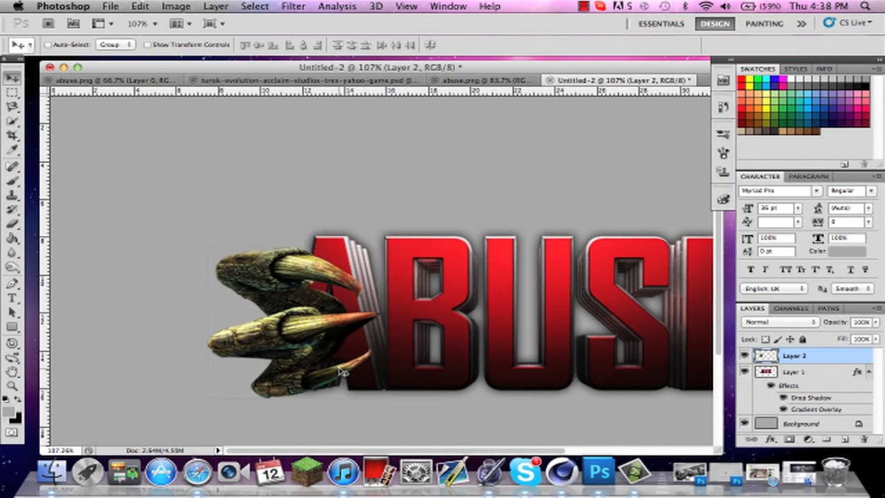
# Step: Rotate the claw a few more degrees counterclockwise over the letter A
pyautogui.press('super+t')
pyautogui.moveTo(393, 412); pyautogui.dragTo(400, 405)
pyautogui.press('Return')
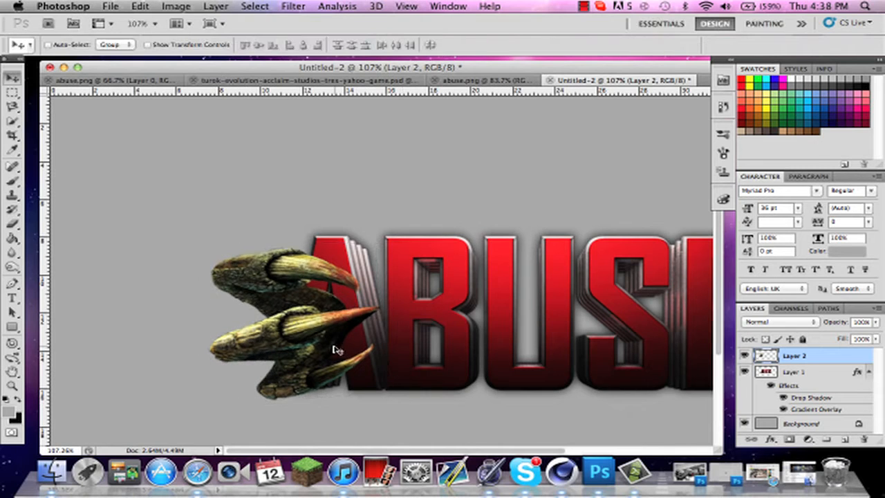
# Step: Nudge the claw slightly upward and move its layer beneath the ABUSE text layer
pyautogui.moveTo(333, 345); pyautogui.dragTo(331, 340)
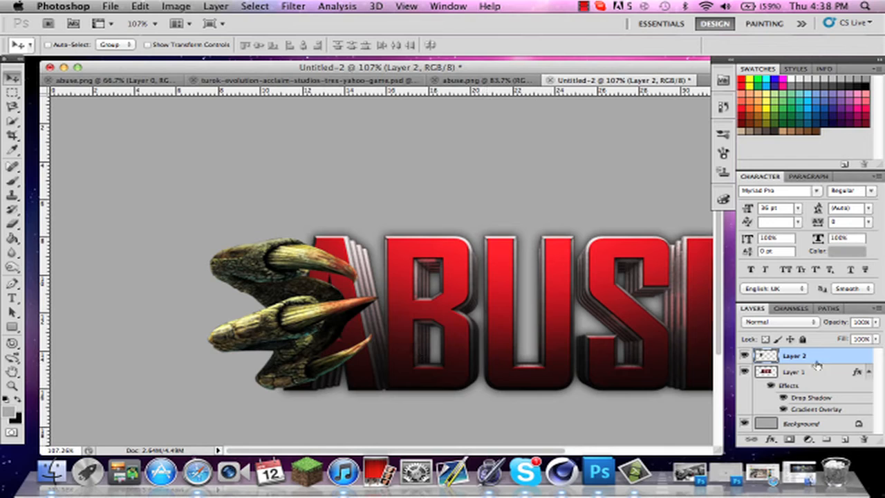
pyautogui.moveTo(814, 354); pyautogui.dragTo(795, 416)
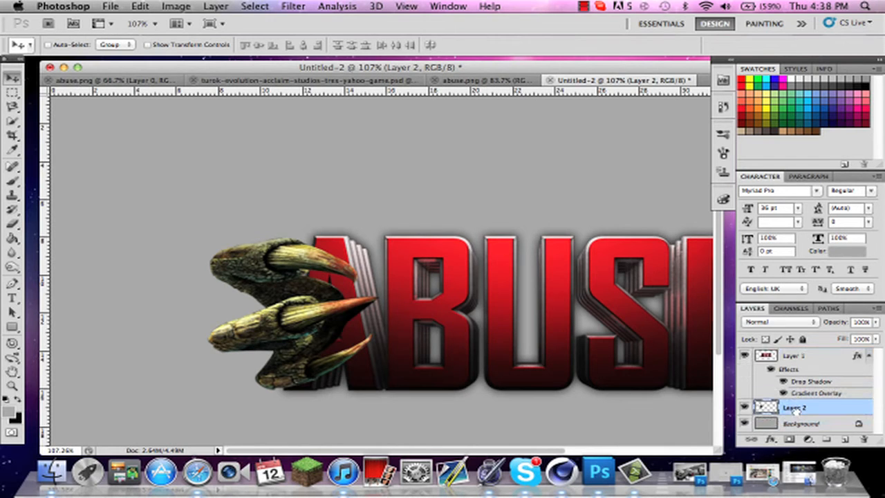
pyautogui.click(871, 356)
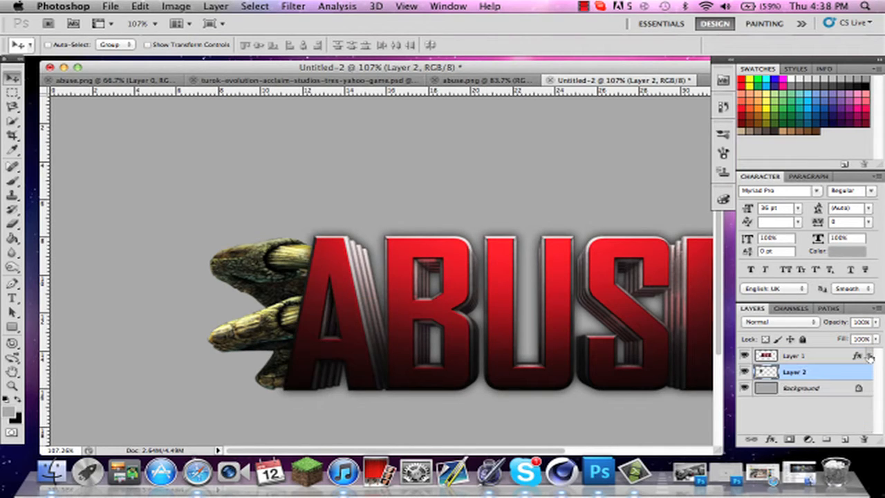
# Step: Duplicate the claw layer and place the copy above the ABUSE text layer
pyautogui.press('super+j')
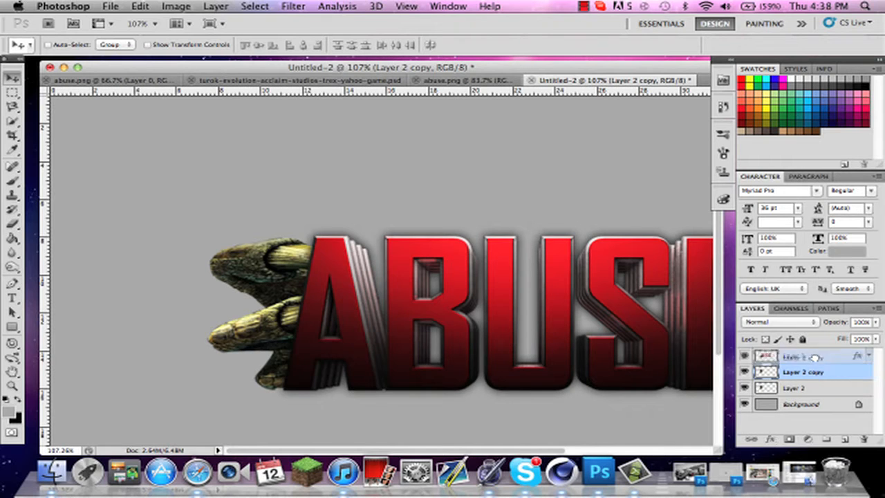
pyautogui.moveTo(815, 356); pyautogui.dragTo(811, 353)
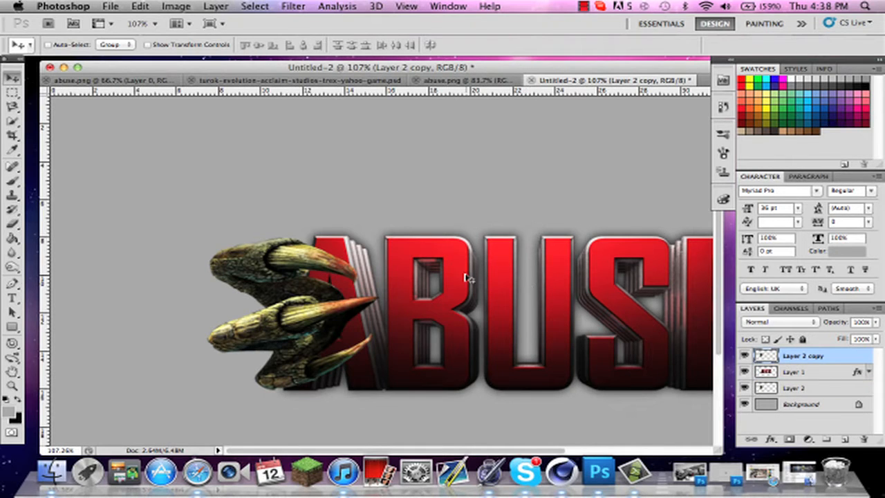
# Step: Erase the palm between the upper and middle claws on the claw copy with a hard 12 px Eraser, exposing the letter A
pyautogui.click(14, 225)
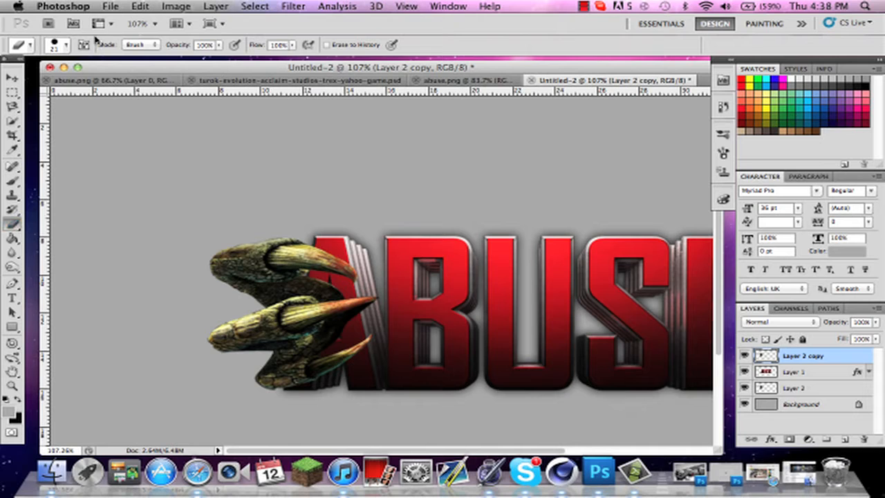
pyautogui.click(64, 45)
pyautogui.click(64, 45)
pyautogui.click(64, 45)
pyautogui.moveTo(33, 78); pyautogui.dragTo(31, 78)
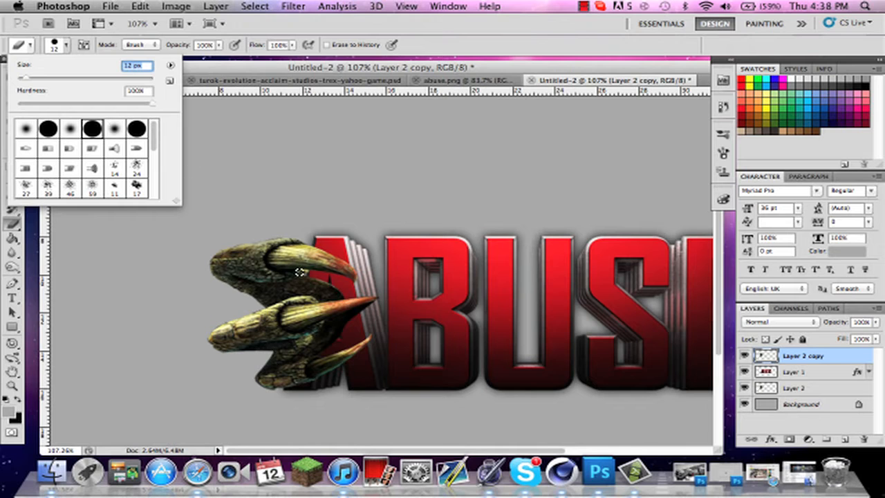
pyautogui.scroll(5, 346, 279)
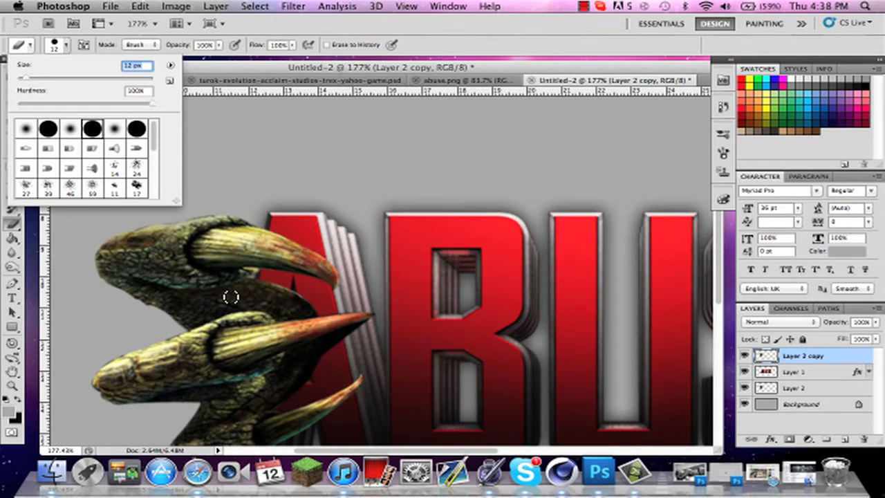
pyautogui.click(260, 287)
pyautogui.moveTo(260, 287)
pyautogui.mouseDown()
pyautogui.moveTo(315, 301)
pyautogui.moveTo(257, 291)
pyautogui.moveTo(278, 304)
pyautogui.moveTo(248, 300)
pyautogui.moveTo(315, 307)
pyautogui.moveTo(276, 308)
pyautogui.moveTo(294, 316)
pyautogui.moveTo(325, 307)
pyautogui.moveTo(378, 315)
pyautogui.moveTo(368, 335)
pyautogui.moveTo(348, 331)
pyautogui.moveTo(299, 350)
pyautogui.moveTo(320, 357)
pyautogui.moveTo(296, 364)
pyautogui.moveTo(295, 383)
pyautogui.moveTo(304, 363)
pyautogui.moveTo(309, 376)
pyautogui.moveTo(335, 342)
pyautogui.mouseUp()
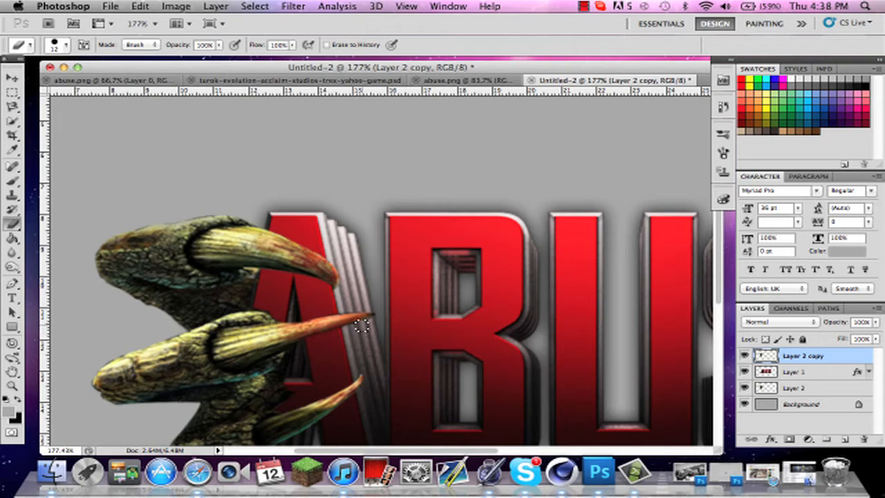
# Step: Erase the palm between the middle and lower claws where it covers the letter A
pyautogui.scroll(-4, 325, 364)
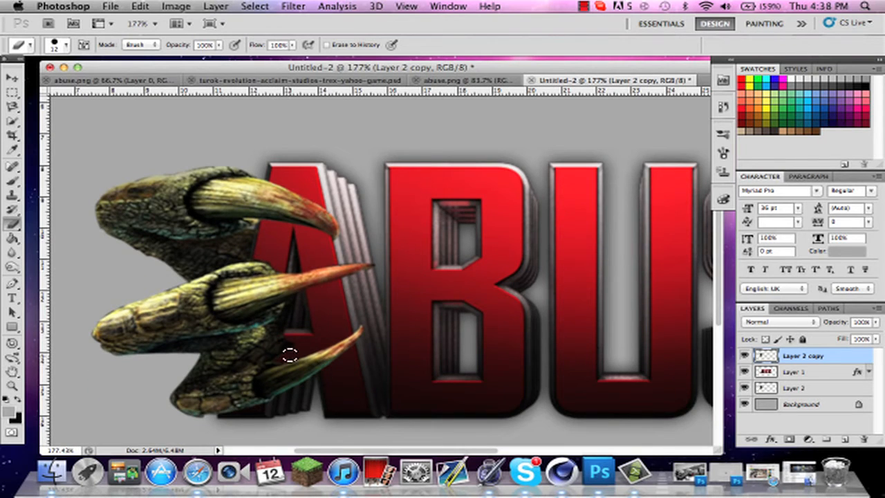
pyautogui.moveTo(303, 336)
pyautogui.mouseDown()
pyautogui.moveTo(248, 342)
pyautogui.moveTo(275, 341)
pyautogui.moveTo(245, 361)
pyautogui.moveTo(224, 351)
pyautogui.moveTo(284, 324)
pyautogui.mouseUp()
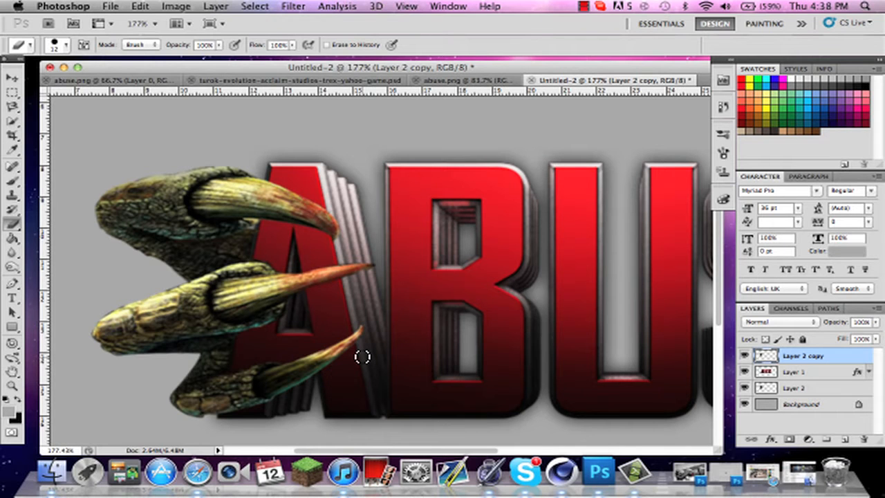
pyautogui.scroll(-6, 362, 357)
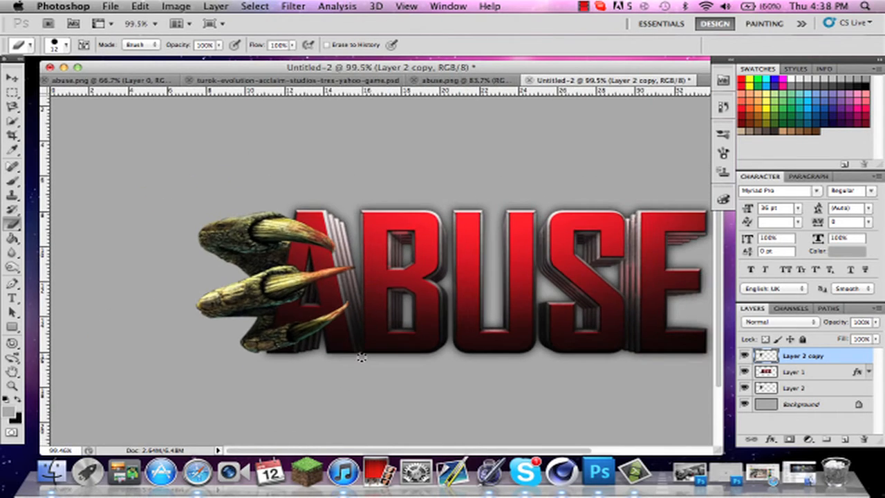
pyautogui.click(155, 23)
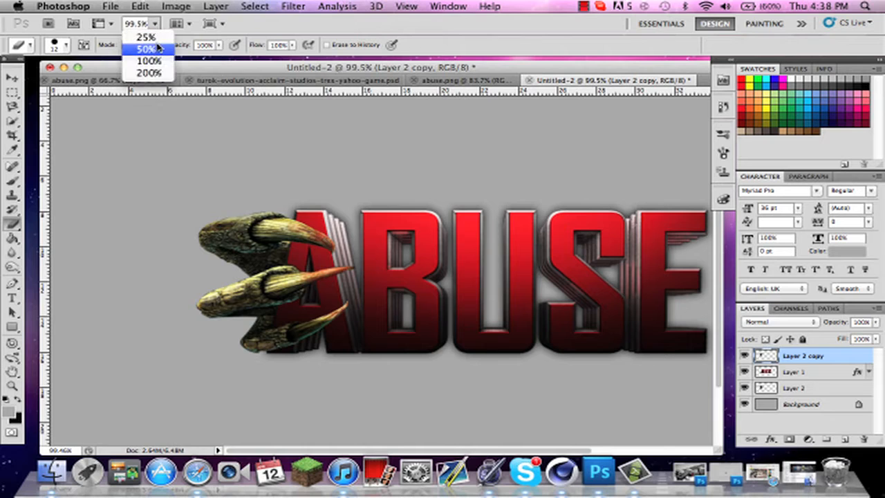
pyautogui.click(148, 59)
pyautogui.hscroll(3, 399, 204)
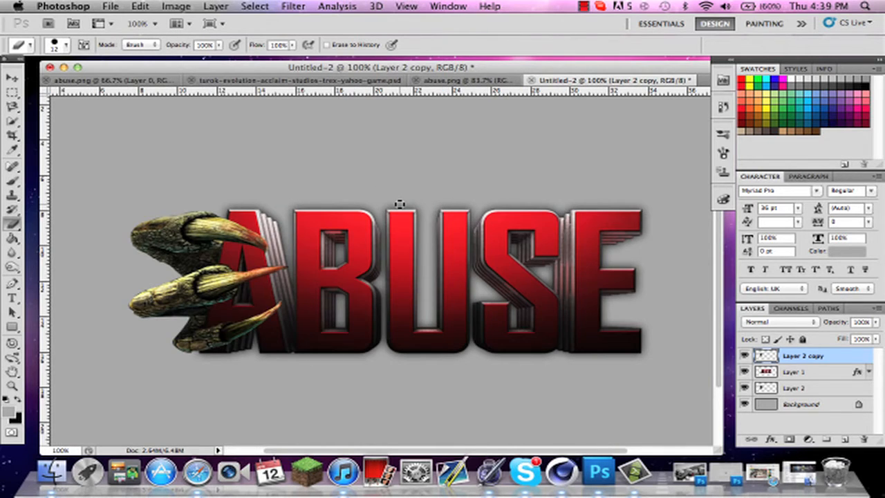
# Step: Copy the dinosaur head layer from the turok-evolution document into Untitled-2
pyautogui.click(345, 82)
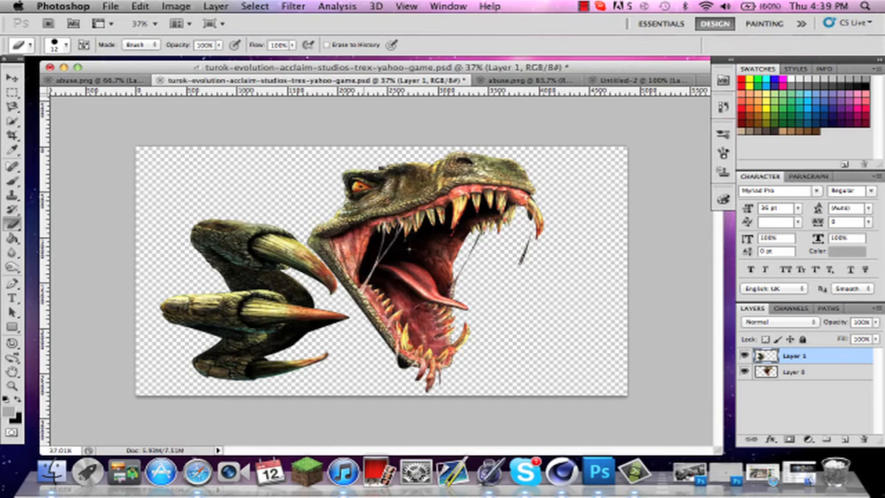
pyautogui.press('v')
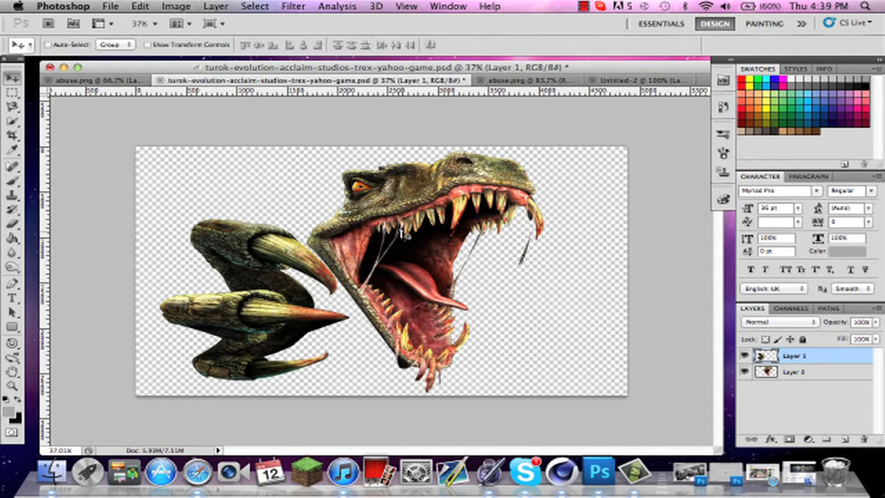
pyautogui.click(828, 373)
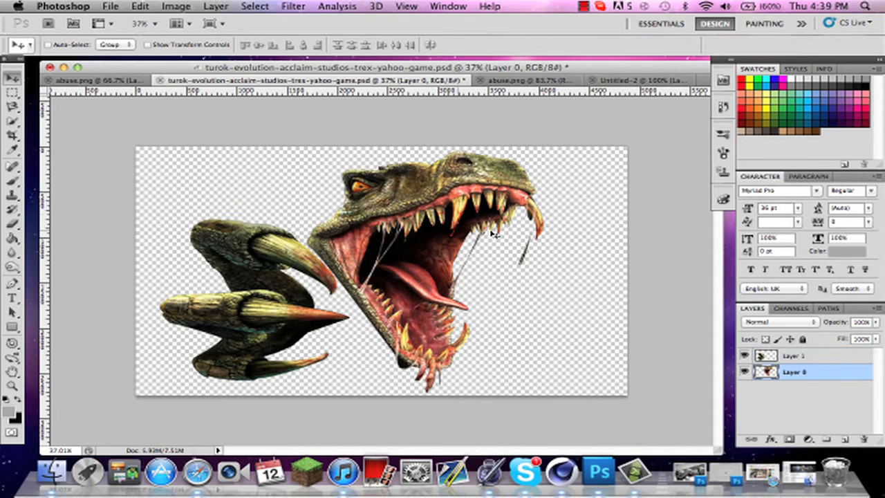
pyautogui.moveTo(372, 210)
pyautogui.mouseDown()
pyautogui.moveTo(550, 159)
pyautogui.moveTo(538, 89)
pyautogui.moveTo(619, 88)
pyautogui.moveTo(383, 198)
pyautogui.mouseUp()
# Step: Scale the dinosaur head down to about half its size and position it over the middle of the ABUSE text
pyautogui.scroll(-5, 382, 198)
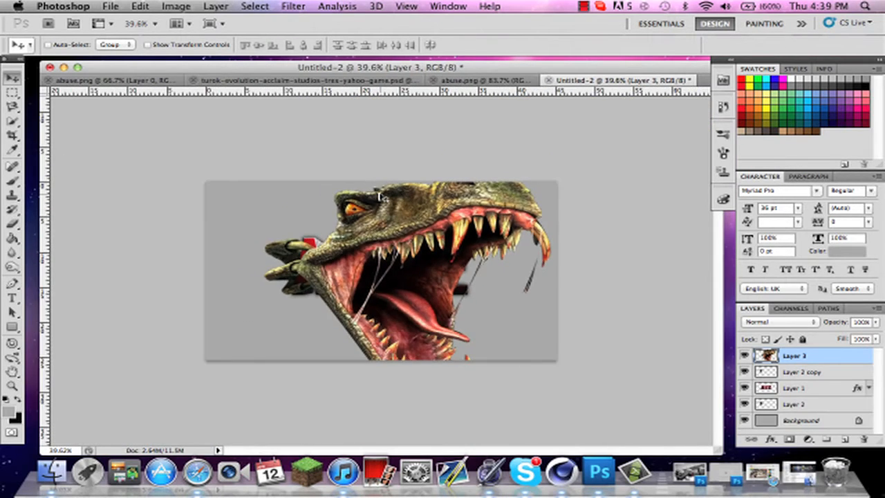
pyautogui.press('super+t')
pyautogui.moveTo(550, 430); pyautogui.dragTo(450, 304)
pyautogui.press('Return')
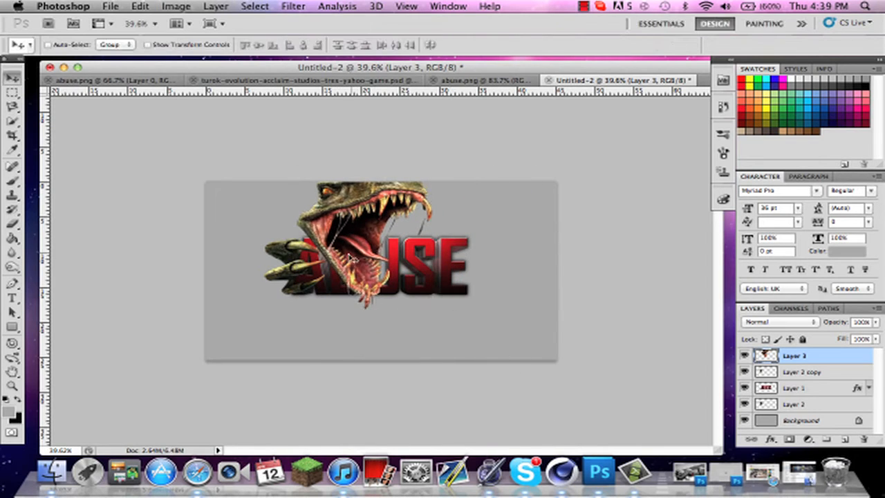
pyautogui.moveTo(344, 251); pyautogui.dragTo(387, 262)
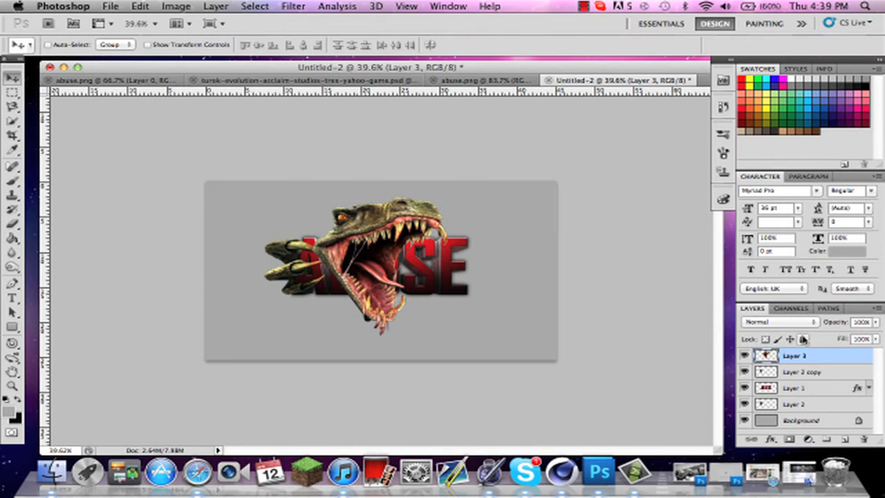
# Step: Duplicate the dinosaur head layer and place the copy directly beneath the ABUSE text layer
pyautogui.click(745, 355)
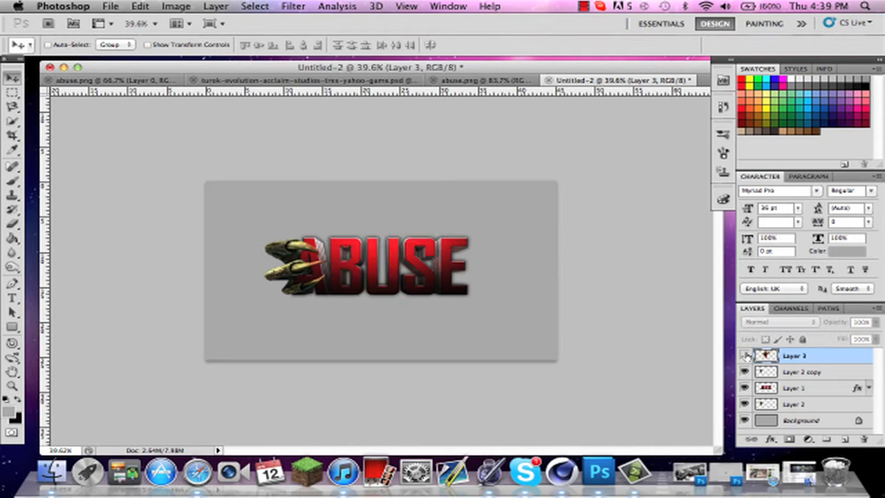
pyautogui.click(744, 355)
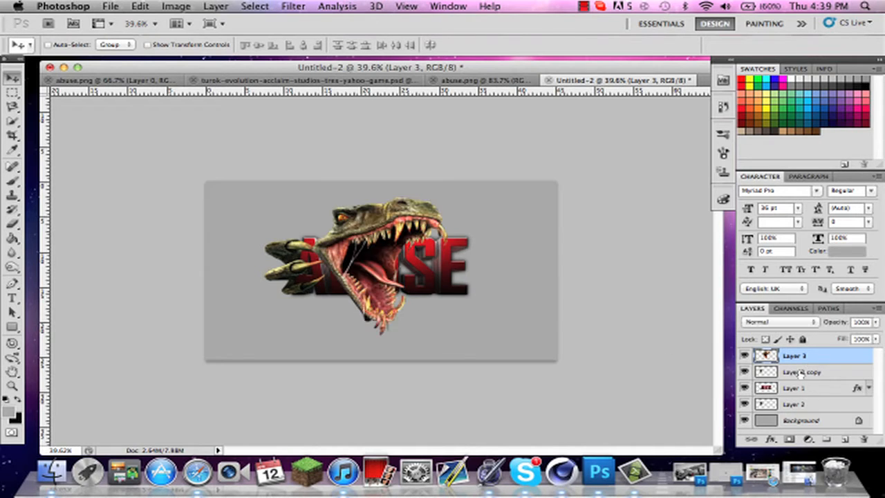
pyautogui.press('super+j')
pyautogui.moveTo(800, 358); pyautogui.dragTo(767, 412)
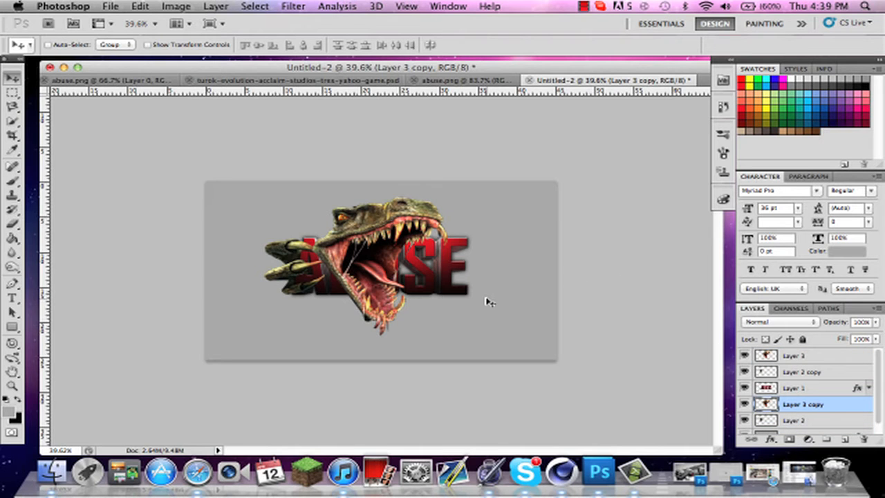
# Step: Try to erase the mouth on the head copy beneath the text with a 125 px Eraser
pyautogui.scroll(5, 486, 300)
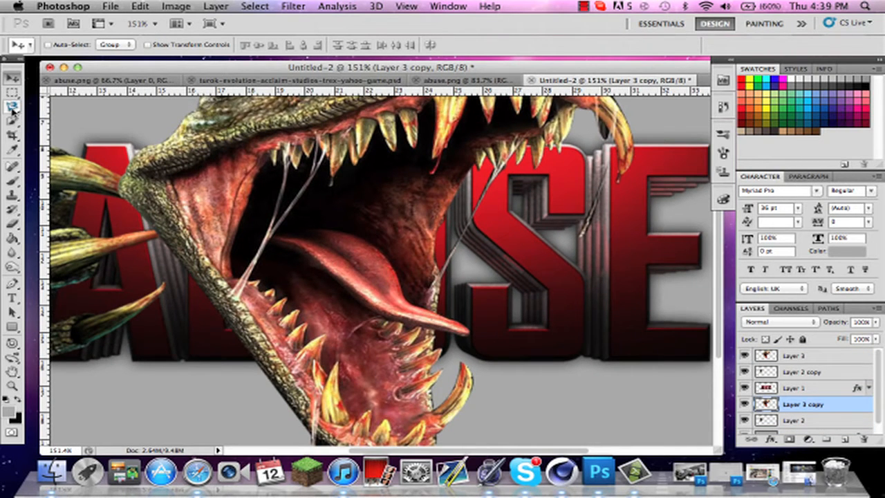
pyautogui.click(13, 224)
pyautogui.click(63, 44)
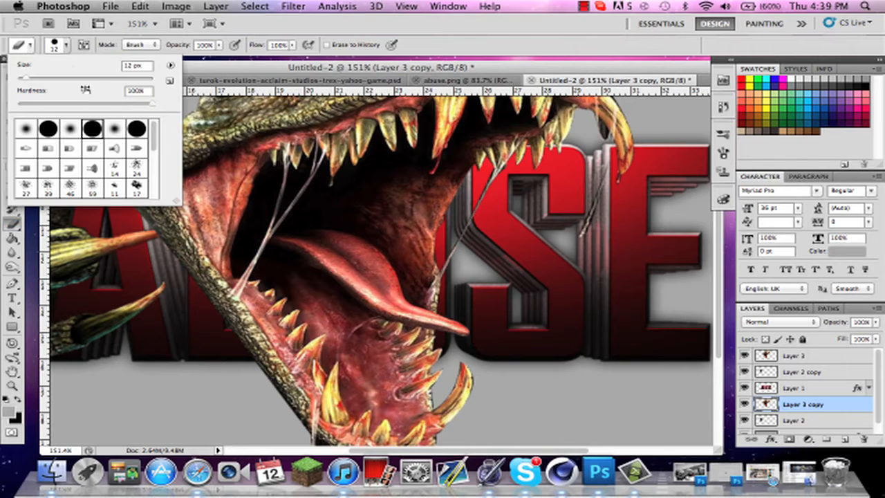
pyautogui.click(95, 80)
pyautogui.click(289, 282)
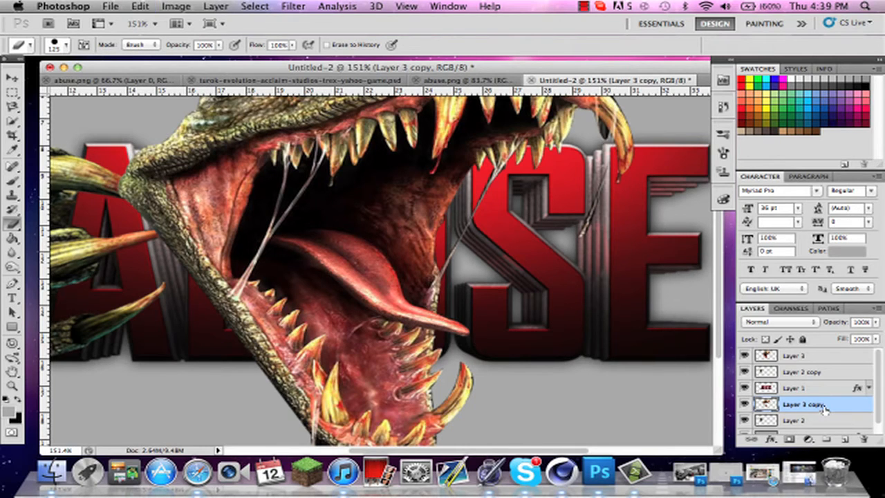
# Step: Undo the erasing on the head copy and delete that layer
pyautogui.press('super+alt+z')
pyautogui.press('super+alt+z')
pyautogui.press('super+alt+z')
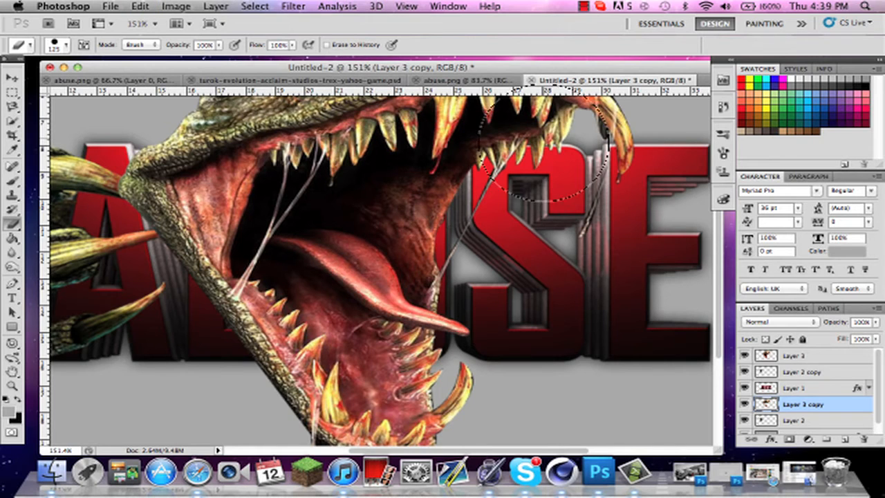
pyautogui.press('BackSpace')
# Step: Duplicate Layer 3 with the dinosaur head again and move the copy between the ABUSE text layer and the claw layer
pyautogui.click(804, 355)
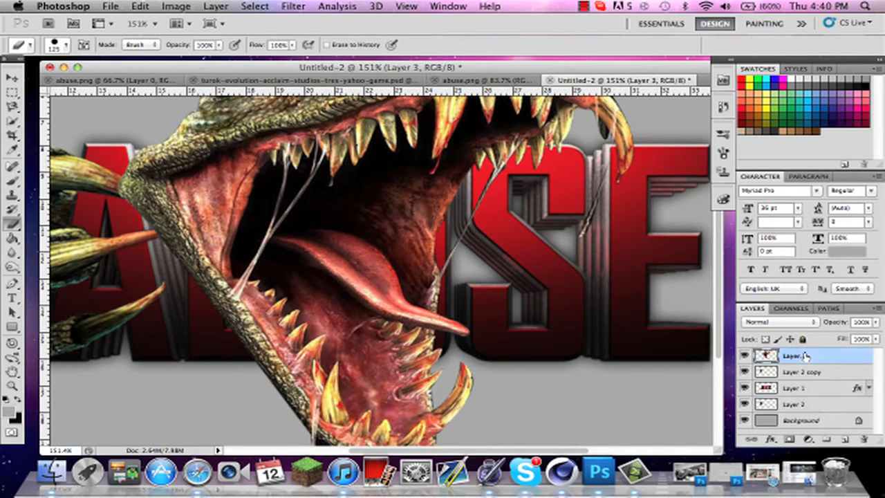
pyautogui.press('super+j')
pyautogui.moveTo(804, 355); pyautogui.dragTo(802, 412)
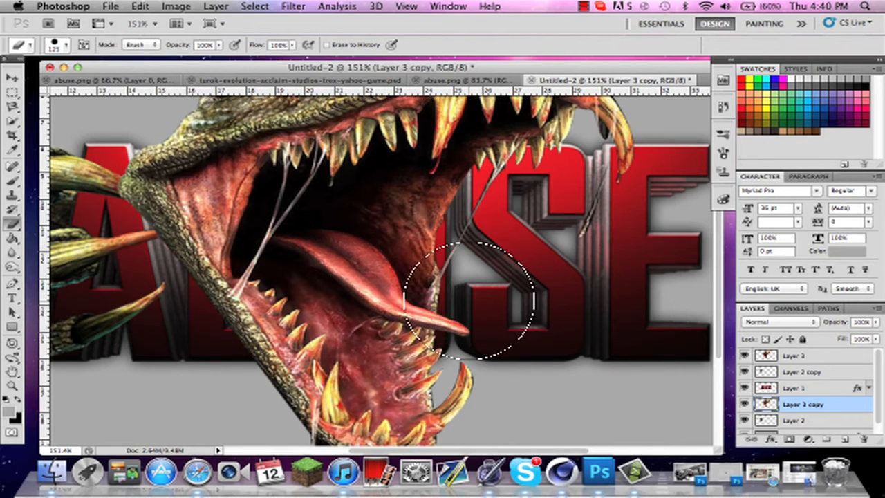
# Step: Try to erase the mouth on the top head layer with the 125 px Eraser, and undo the stroke
pyautogui.scroll(-3, 469, 299)
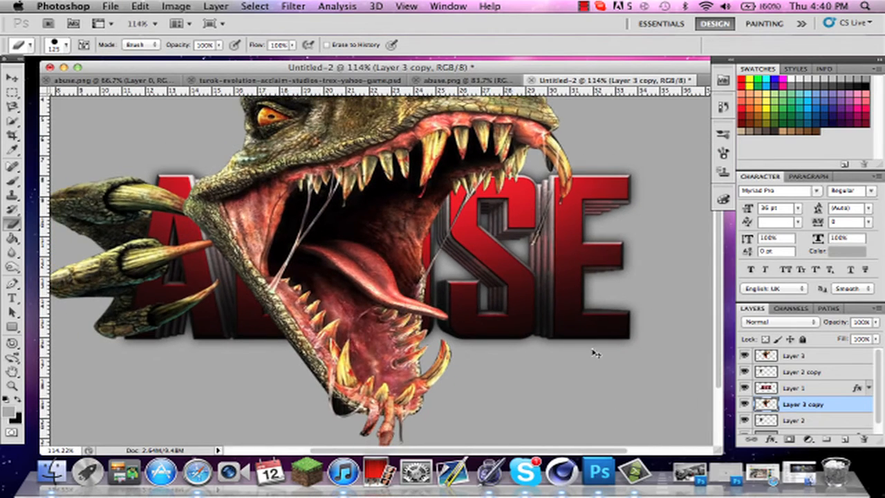
pyautogui.click(792, 356)
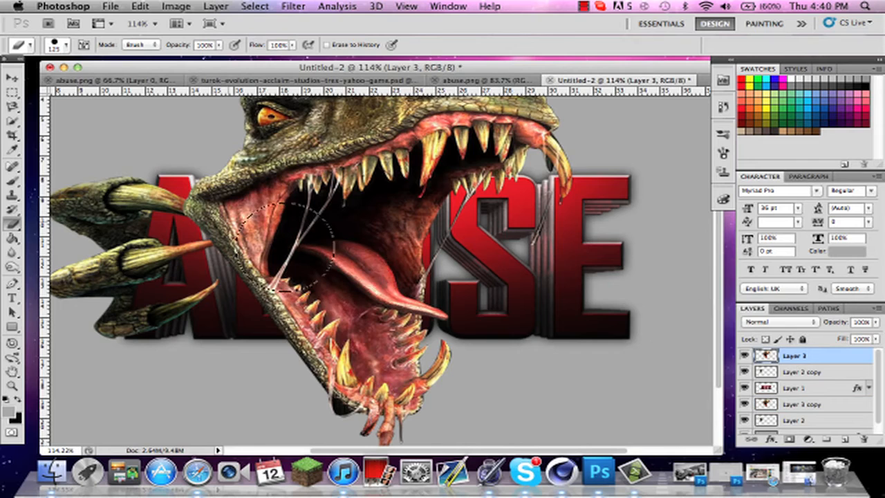
pyautogui.moveTo(332, 290); pyautogui.dragTo(373, 295)
pyautogui.press('super+z')
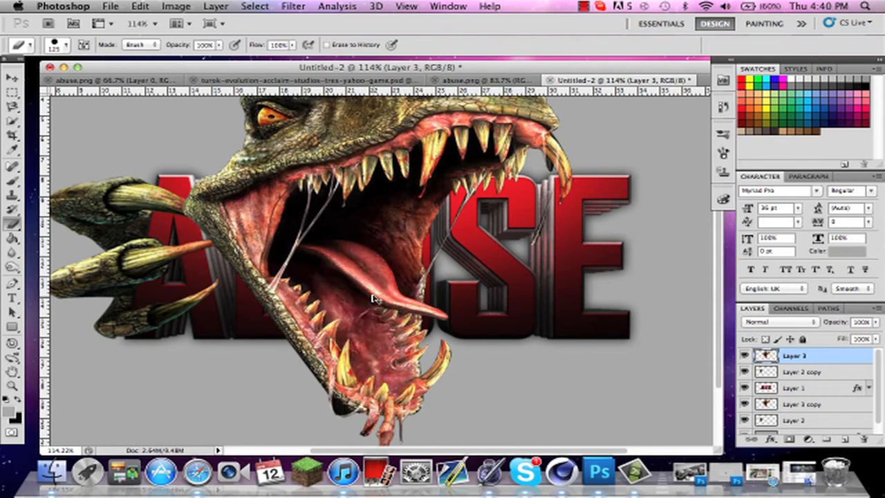
# Step: Erase the mouth and jaw covering the letters on the top head layer with an Eraser of about 73 px, keeping the upper and lower teeth
pyautogui.click(68, 47)
pyautogui.moveTo(71, 78)
pyautogui.mouseDown()
pyautogui.moveTo(40, 79)
pyautogui.moveTo(66, 82)
pyautogui.mouseUp()
pyautogui.moveTo(305, 200)
pyautogui.mouseDown()
pyautogui.moveTo(339, 227)
pyautogui.moveTo(305, 229)
pyautogui.moveTo(440, 252)
pyautogui.moveTo(422, 221)
pyautogui.moveTo(393, 225)
pyautogui.moveTo(344, 256)
pyautogui.moveTo(416, 271)
pyautogui.moveTo(409, 283)
pyautogui.moveTo(432, 299)
pyautogui.moveTo(363, 291)
pyautogui.moveTo(370, 296)
pyautogui.moveTo(324, 277)
pyautogui.moveTo(338, 291)
pyautogui.moveTo(279, 264)
pyautogui.moveTo(238, 260)
pyautogui.moveTo(225, 233)
pyautogui.moveTo(189, 211)
pyautogui.moveTo(191, 195)
pyautogui.moveTo(251, 222)
pyautogui.moveTo(219, 199)
pyautogui.moveTo(208, 175)
pyautogui.moveTo(228, 197)
pyautogui.moveTo(217, 166)
pyautogui.moveTo(234, 195)
pyautogui.moveTo(254, 208)
pyautogui.moveTo(255, 196)
pyautogui.moveTo(268, 210)
pyautogui.moveTo(258, 190)
pyautogui.moveTo(271, 225)
pyautogui.moveTo(271, 197)
pyautogui.moveTo(286, 200)
pyautogui.moveTo(308, 192)
pyautogui.mouseUp()
pyautogui.press('super+z')
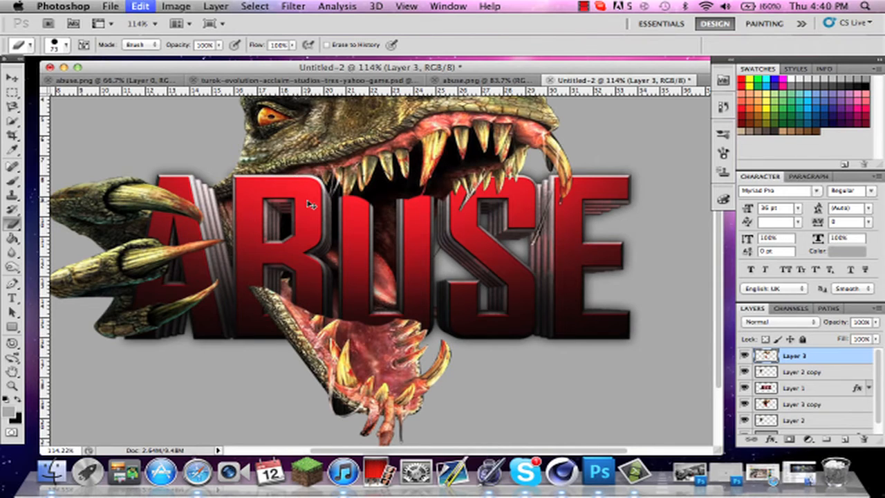
pyautogui.press('super+z')
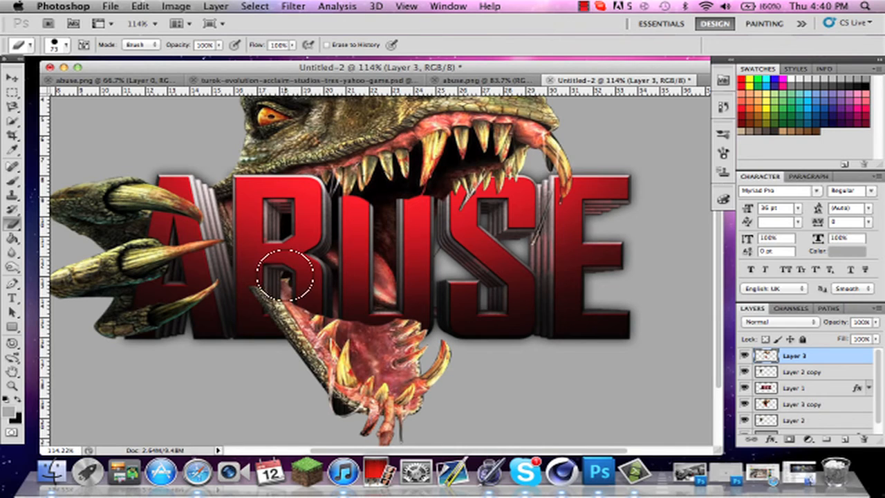
pyautogui.moveTo(290, 272)
pyautogui.mouseDown()
pyautogui.moveTo(265, 289)
pyautogui.moveTo(298, 295)
pyautogui.moveTo(292, 314)
pyautogui.mouseUp()
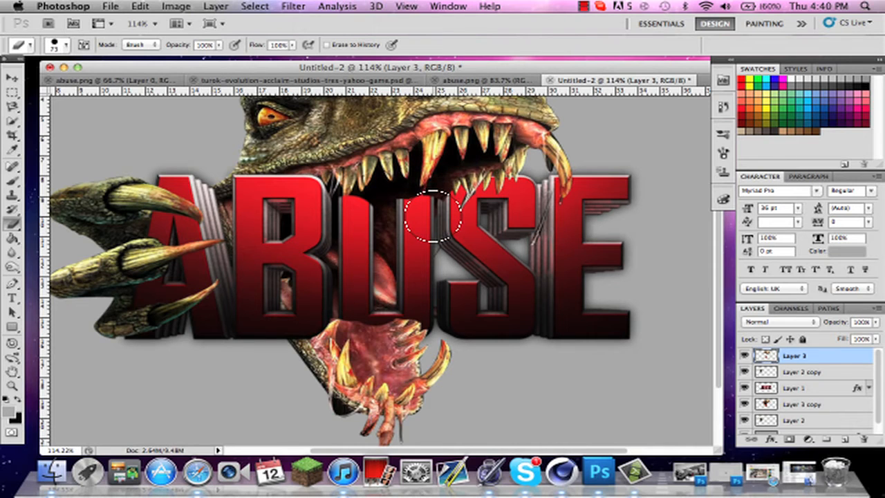
# Step: Erase the remaining mouth bits over the U, along the lower jaw and below the upper teeth on Layer 3 with a 28 px Eraser
pyautogui.click(67, 45)
pyautogui.moveTo(47, 84); pyautogui.dragTo(39, 78)
pyautogui.moveTo(378, 208)
pyautogui.mouseDown()
pyautogui.moveTo(383, 198)
pyautogui.moveTo(356, 209)
pyautogui.mouseUp()
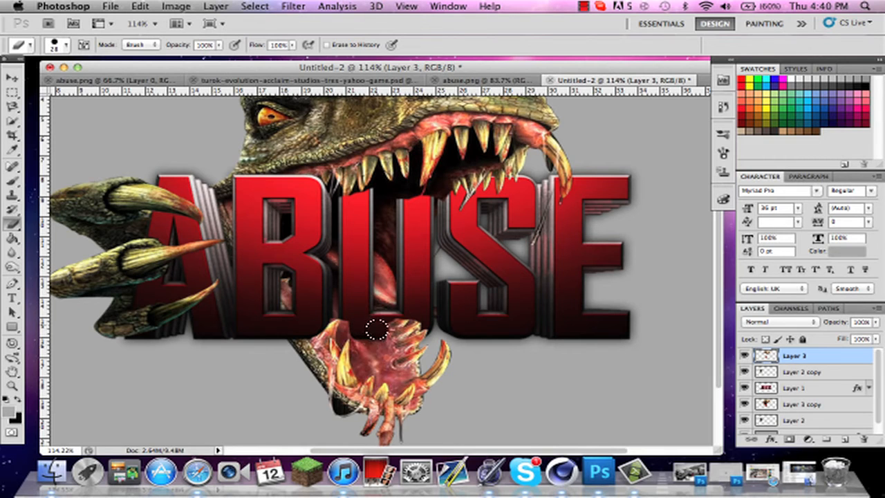
pyautogui.moveTo(352, 319); pyautogui.dragTo(330, 302)
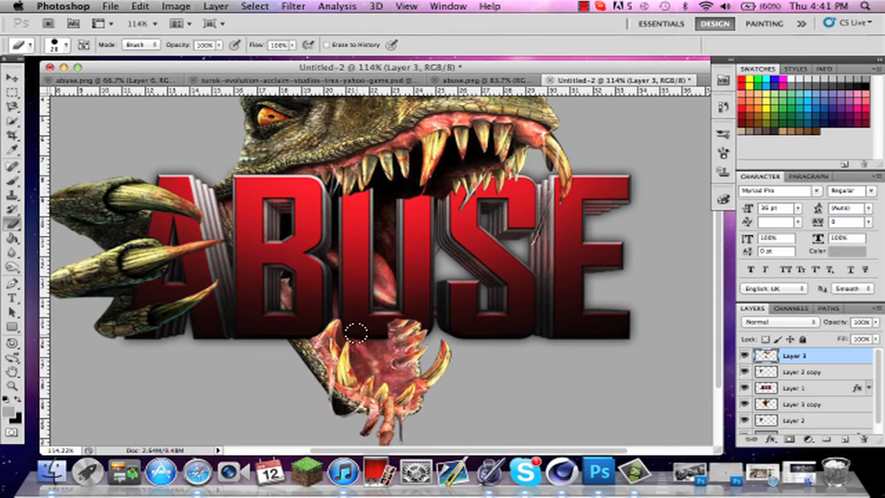
pyautogui.moveTo(376, 336)
pyautogui.mouseDown()
pyautogui.moveTo(390, 314)
pyautogui.moveTo(393, 327)
pyautogui.moveTo(415, 316)
pyautogui.moveTo(419, 324)
pyautogui.moveTo(405, 331)
pyautogui.moveTo(421, 325)
pyautogui.moveTo(387, 322)
pyautogui.mouseUp()
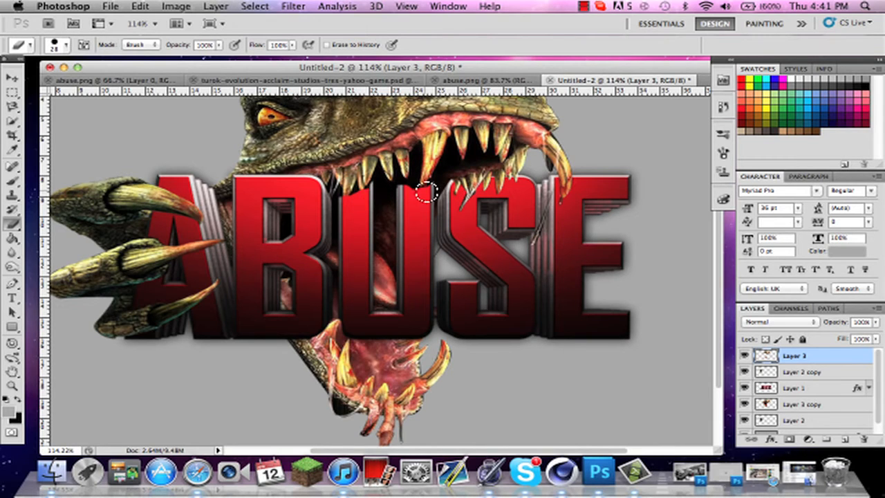
pyautogui.moveTo(492, 188)
pyautogui.mouseDown()
pyautogui.moveTo(545, 218)
pyautogui.moveTo(535, 253)
pyautogui.moveTo(539, 178)
pyautogui.mouseUp()
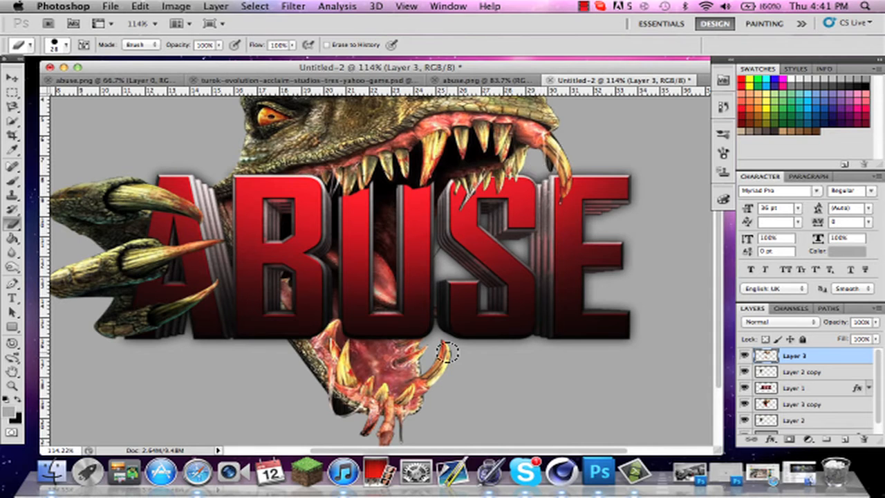
# Step: Trace a Pen tool path along the outlines of the dinosaur's upper teeth, from the smaller teeth across the large fang to the front ones
pyautogui.scroll(-5, 475, 273)
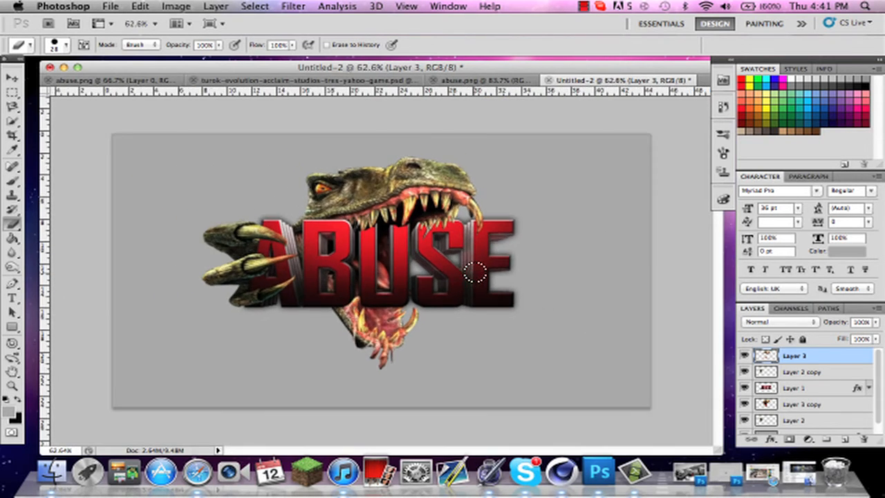
pyautogui.click(12, 282)
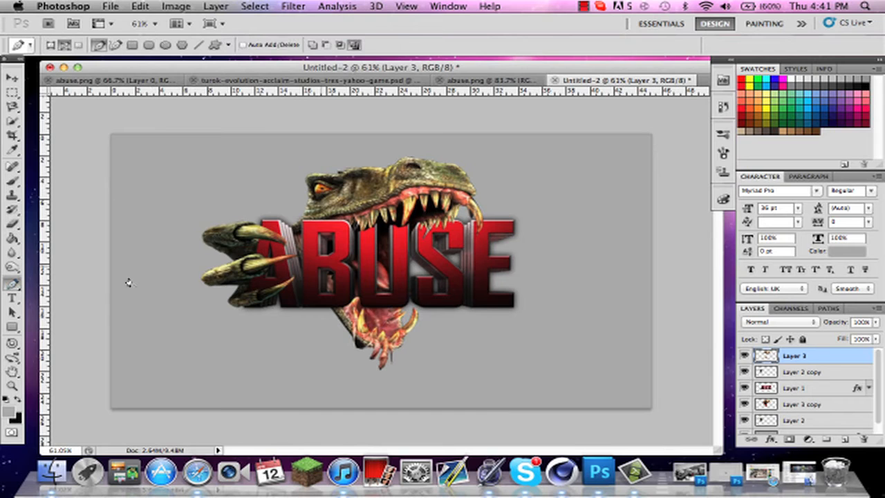
pyautogui.scroll(5, 432, 221)
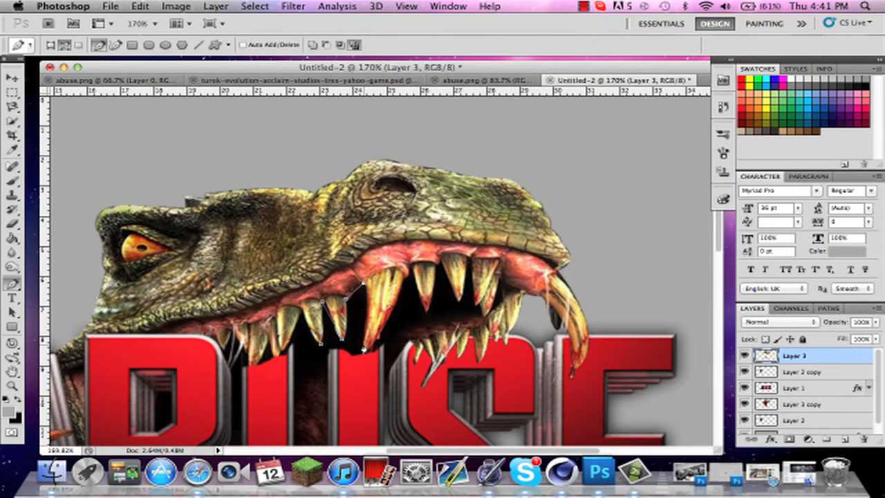
pyautogui.click(362, 354)
pyautogui.press('super+z')
pyautogui.click(361, 352)
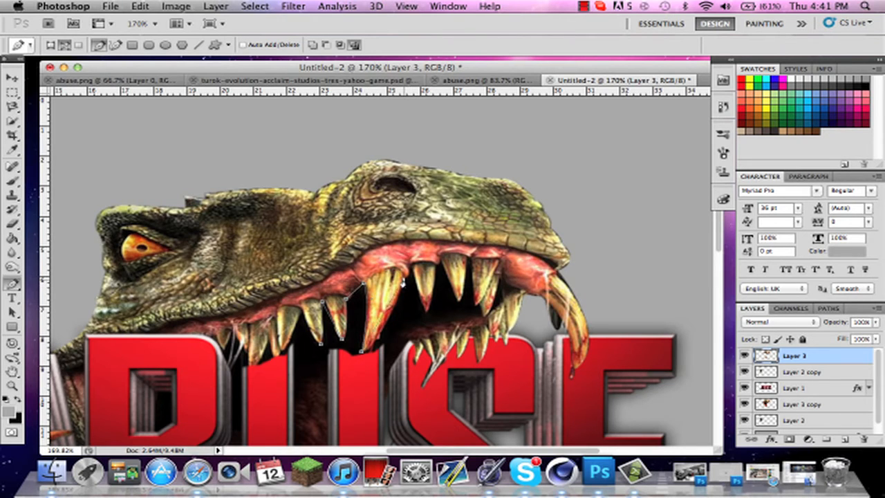
pyautogui.moveTo(404, 282); pyautogui.dragTo(419, 219)
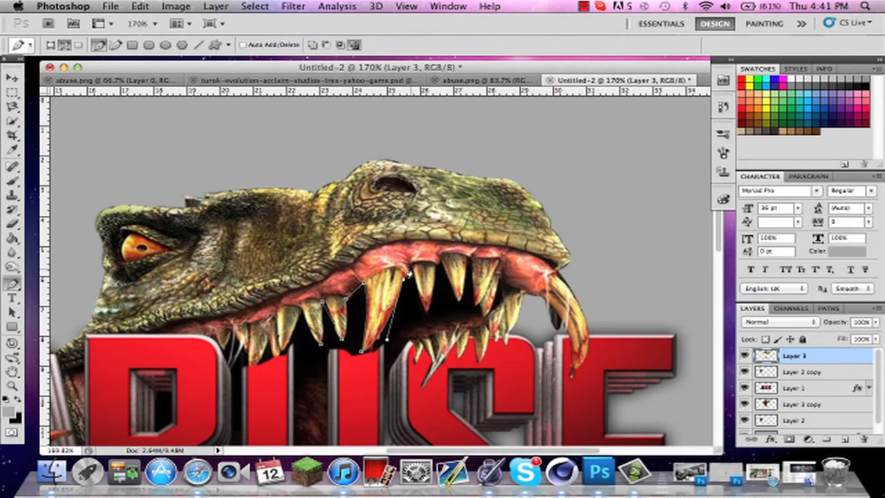
pyautogui.click(412, 271)
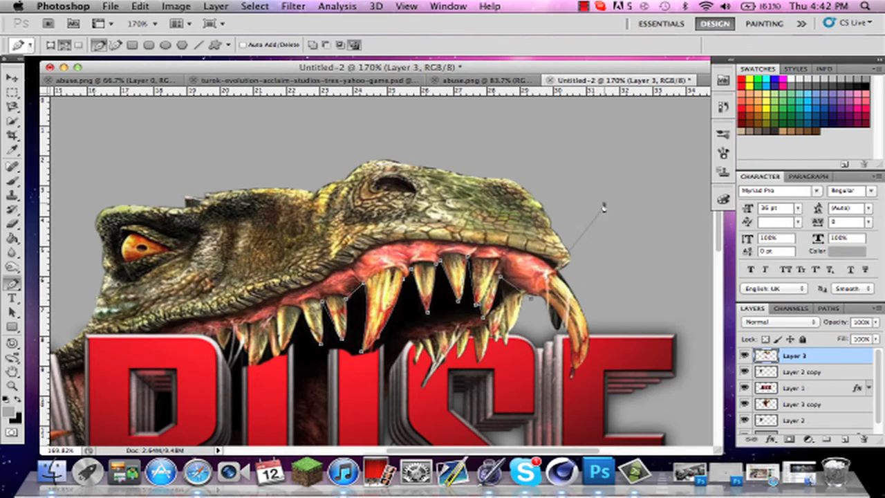
# Step: Carry the path loosely around the outside of the upper head and close it at its starting point beside the small teeth
pyautogui.click(181, 108)
pyautogui.click(87, 205)
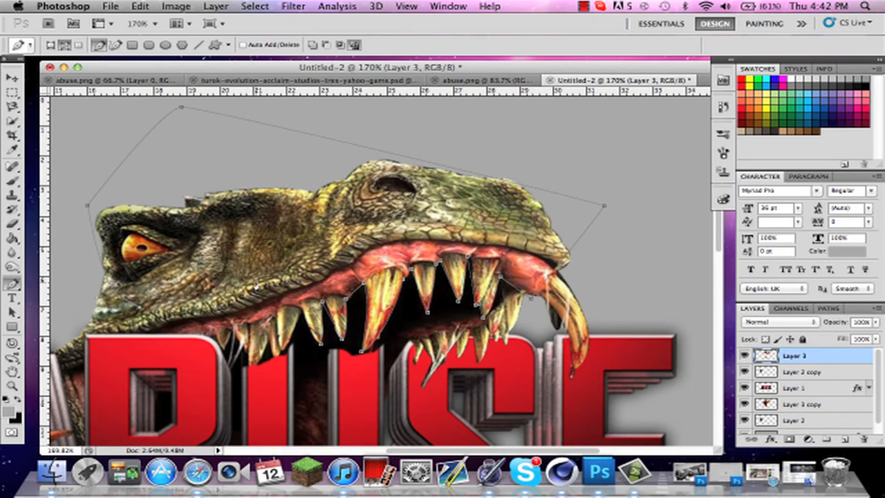
pyautogui.click(318, 349)
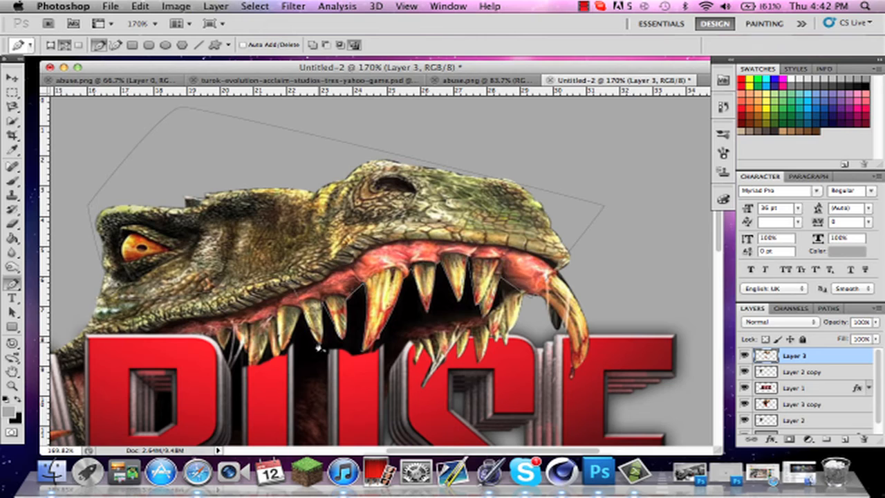
pyautogui.press('super+z')
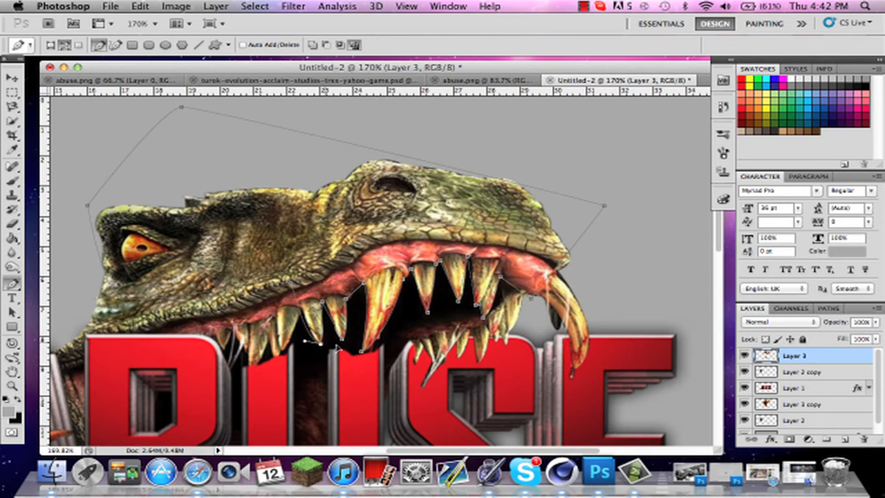
pyautogui.moveTo(337, 358); pyautogui.dragTo(337, 367)
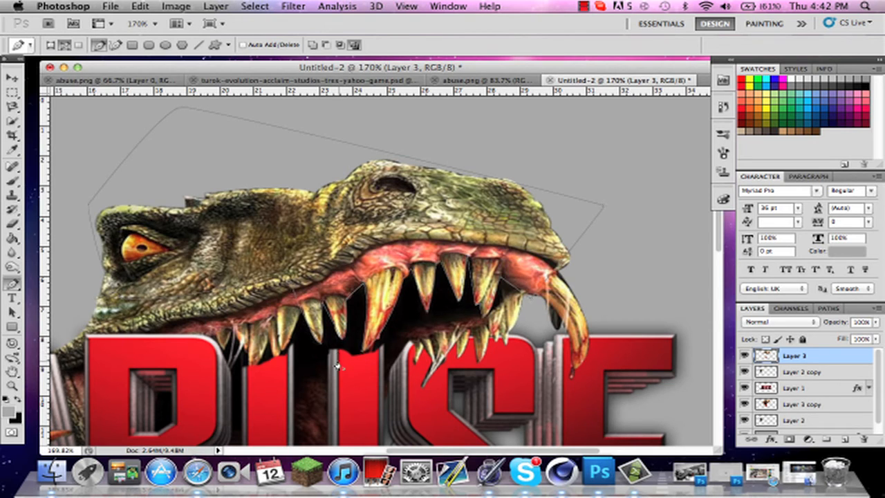
# Step: Make a selection from the closed path around the upper head and teeth
pyautogui.rightClick(322, 301)
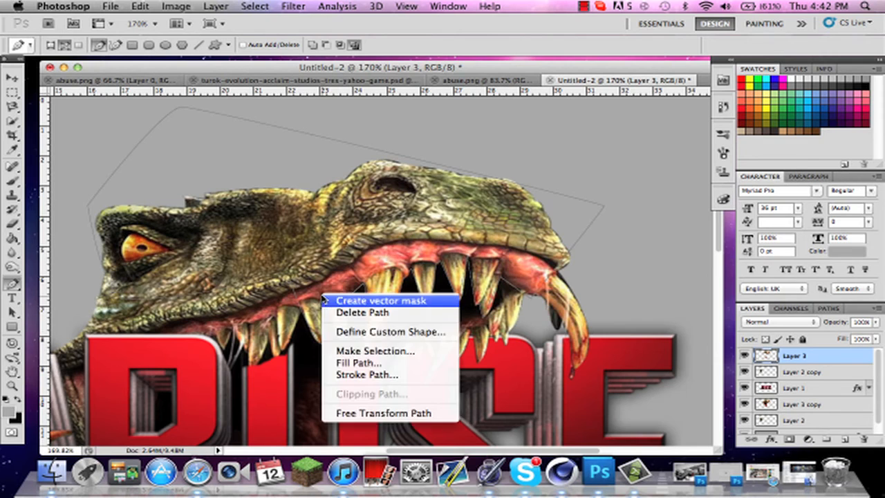
pyautogui.click(399, 351)
pyautogui.click(518, 165)
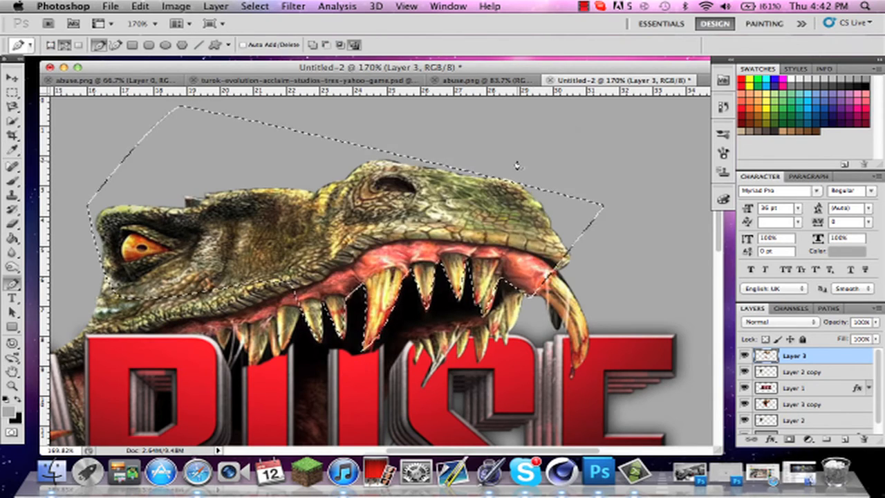
# Step: Invert the selection, delete everything outside the traced upper head and teeth from Layer 3, and deselect
pyautogui.click(215, 6)
pyautogui.moveTo(254, 6)
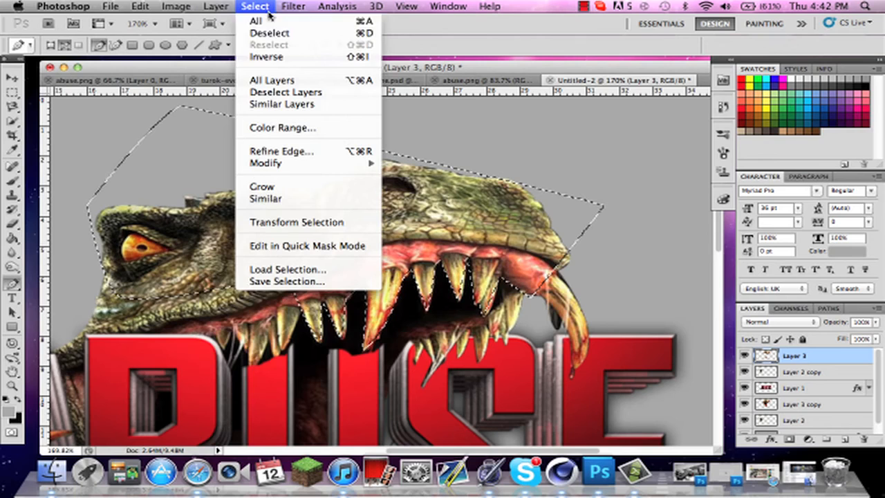
pyautogui.click(287, 57)
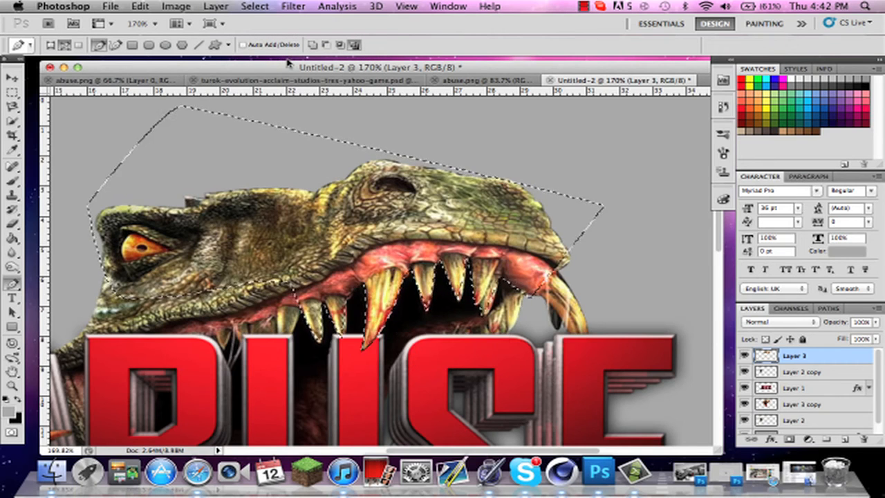
pyautogui.press('super+d')
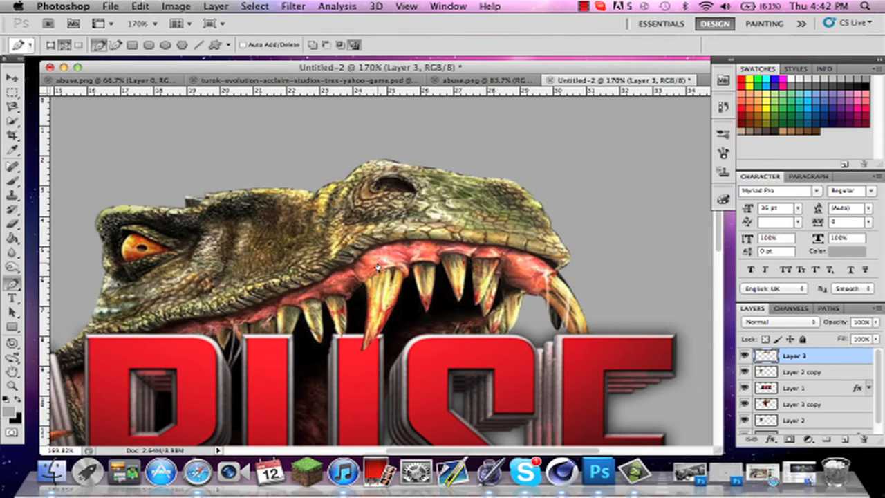
pyautogui.scroll(-5, 377, 267)
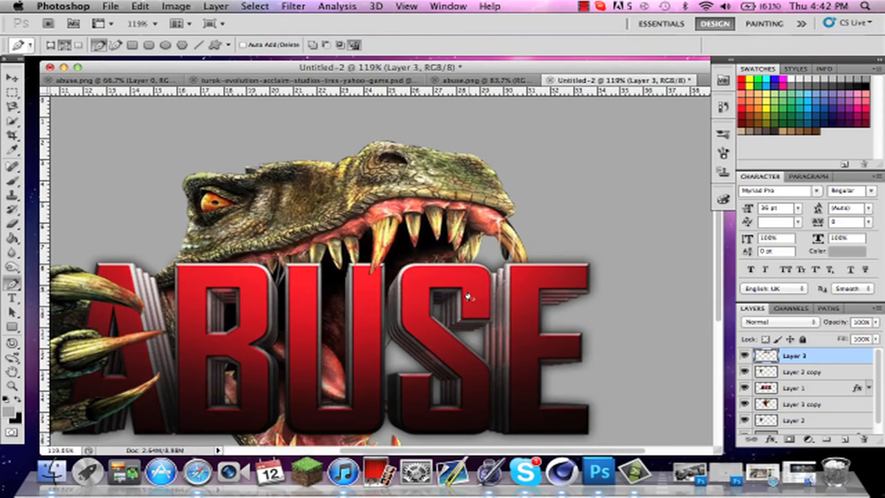
pyautogui.scroll(-4, 467, 296)
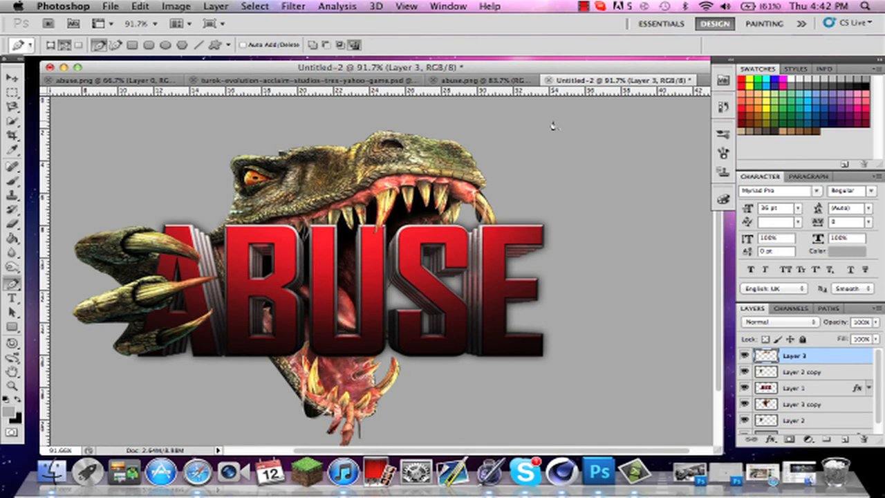
pyautogui.click(808, 439)
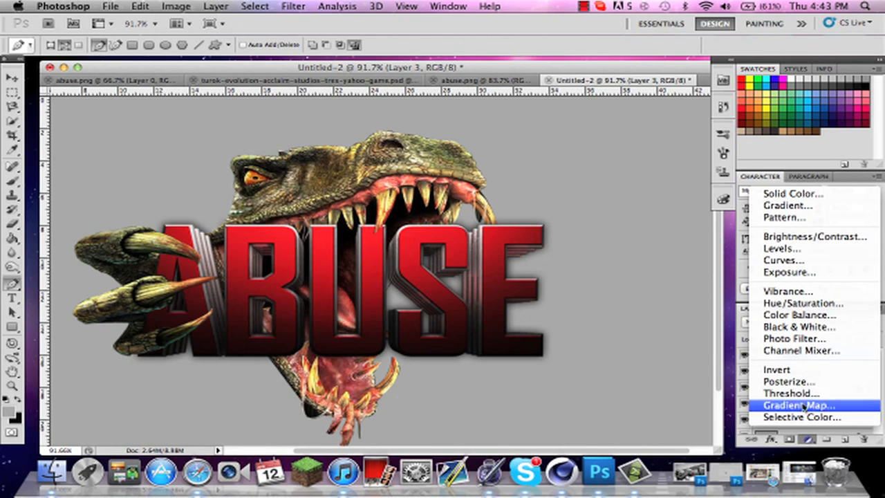
pyautogui.click(513, 297)
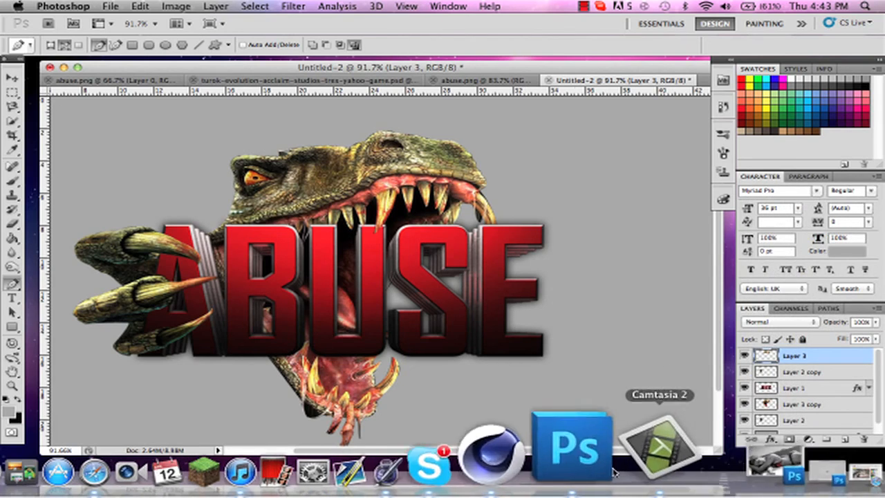